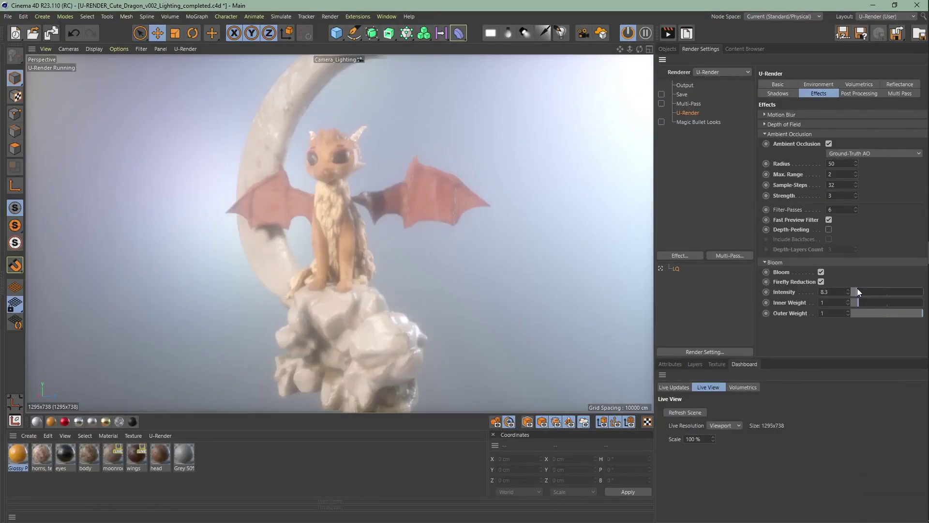
- Boost bloom intensity, lower exposure and desaturate the dragon render almost to greyscale
{"action": "mouse_move", "coordinate": [858, 289]}
{"action": "left_mouse_down"}
{"action": "mouse_move", "coordinate": [878, 289]}
{"action": "mouse_move", "coordinate": [859, 290]}
{"action": "left_mouse_up"}
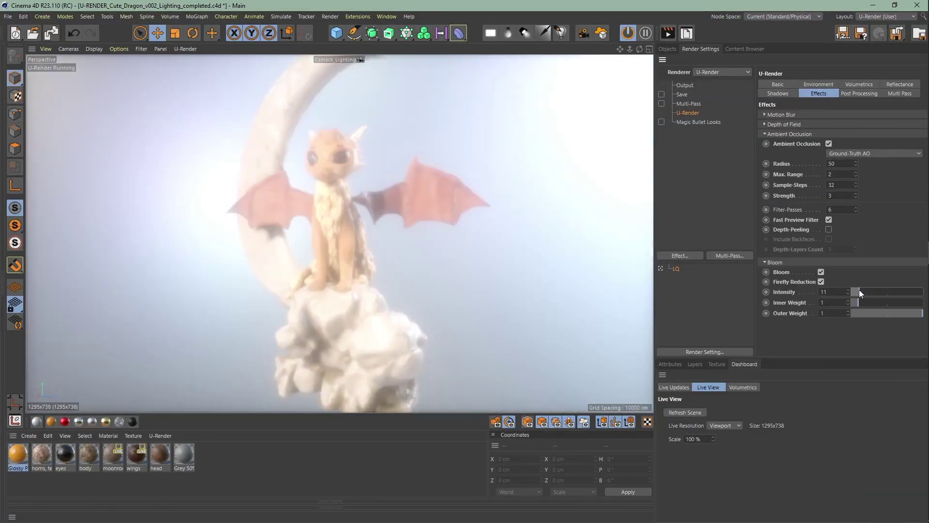
{"action": "left_click", "coordinate": [859, 92]}
{"action": "left_click", "coordinate": [860, 153]}
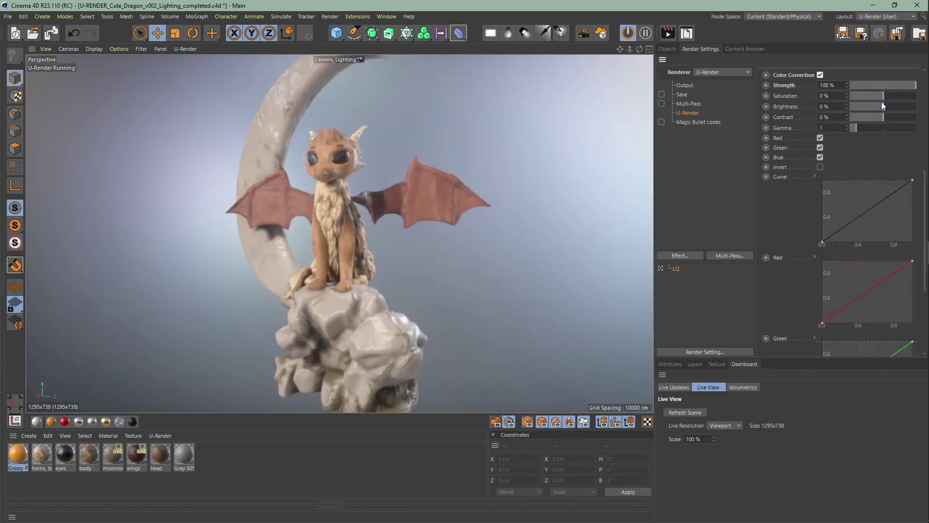
{"action": "left_click_drag", "start_coordinate": [883, 95], "coordinate": [850, 95]}
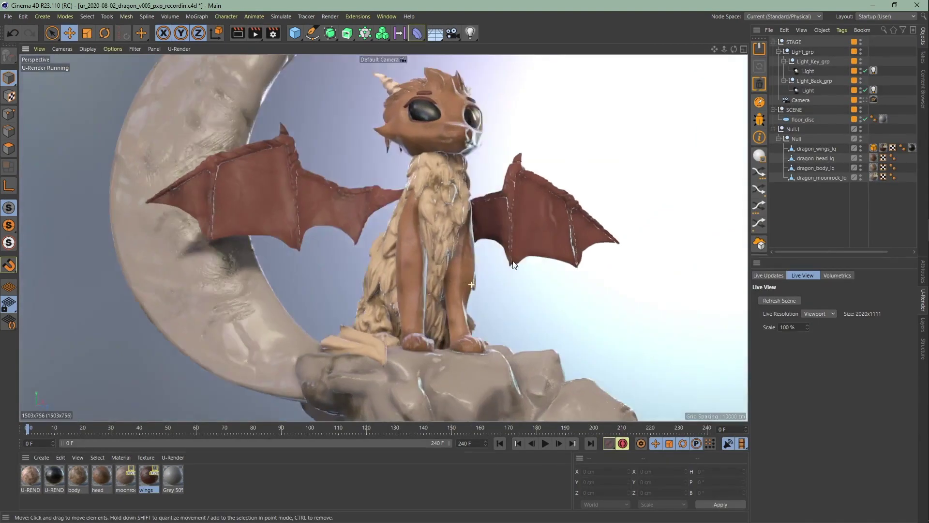
{"action": "scroll", "coordinate": [474, 272], "scroll_direction": "down", "scroll_amount": 5}
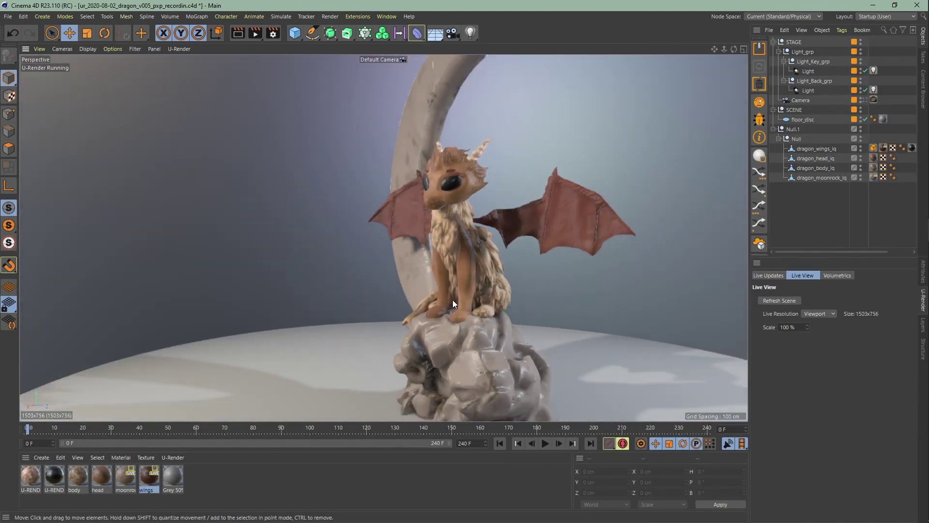
{"action": "mouse_move", "coordinate": [453, 300]}
{"action": "left_mouse_down", "text": "alt"}
{"action": "mouse_move", "coordinate": [502, 309]}
{"action": "mouse_move", "coordinate": [447, 303]}
{"action": "mouse_move", "coordinate": [475, 263]}
{"action": "mouse_move", "coordinate": [427, 247]}
{"action": "mouse_move", "coordinate": [448, 290]}
{"action": "mouse_move", "coordinate": [479, 288]}
{"action": "left_mouse_up", "text": "alt"}
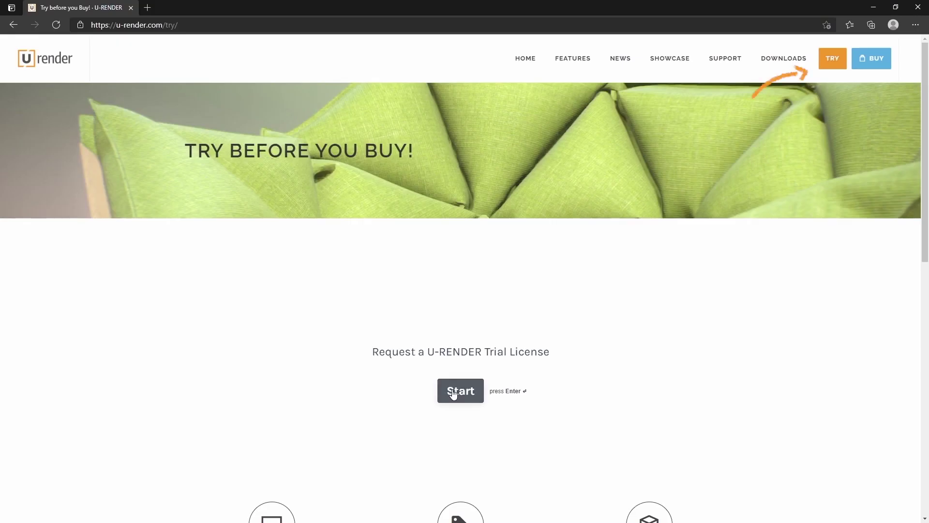
- Request a U-Render trial on u-render.com and download the Cinema 4D package
{"action": "left_click", "coordinate": [453, 391]}
{"action": "left_click", "coordinate": [309, 463]}
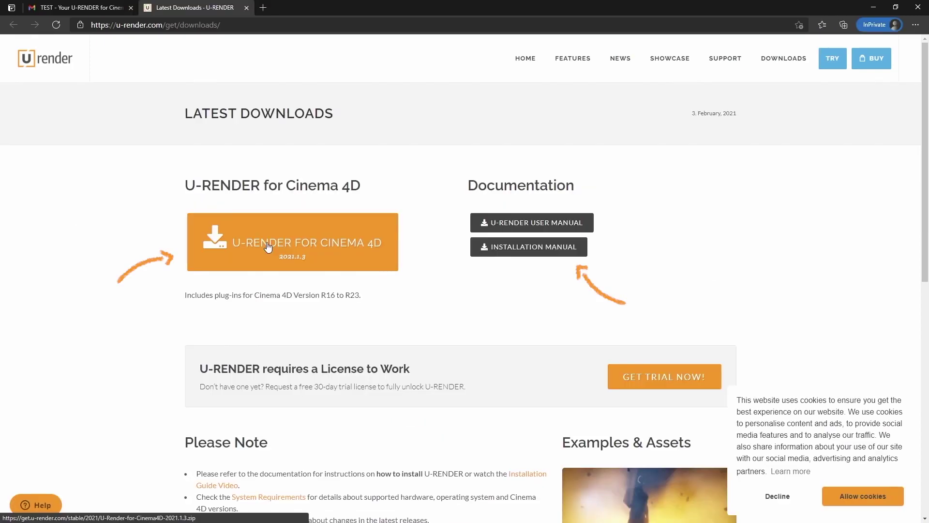
{"action": "left_click", "coordinate": [245, 269]}
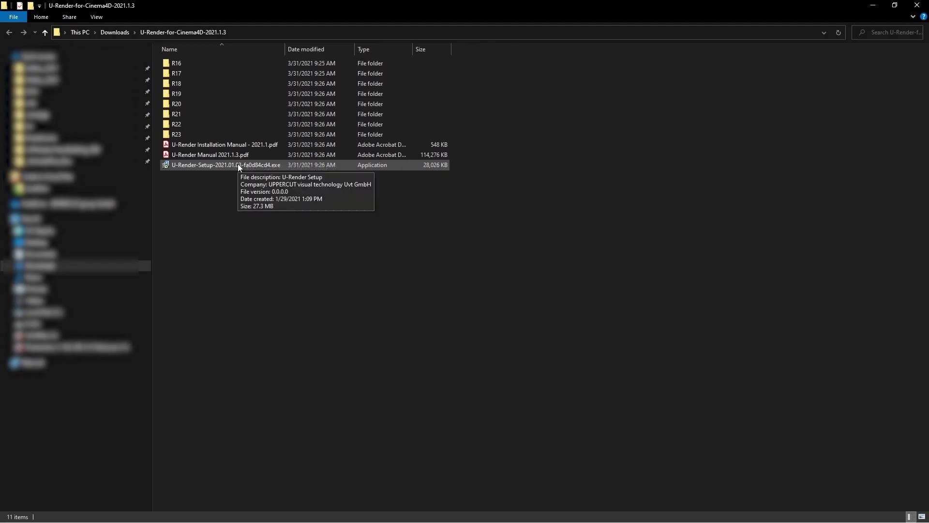
- Run the U-Render setup, accepting the agreement through to Finish, then open the R23 folder
{"action": "double_click", "coordinate": [237, 164]}
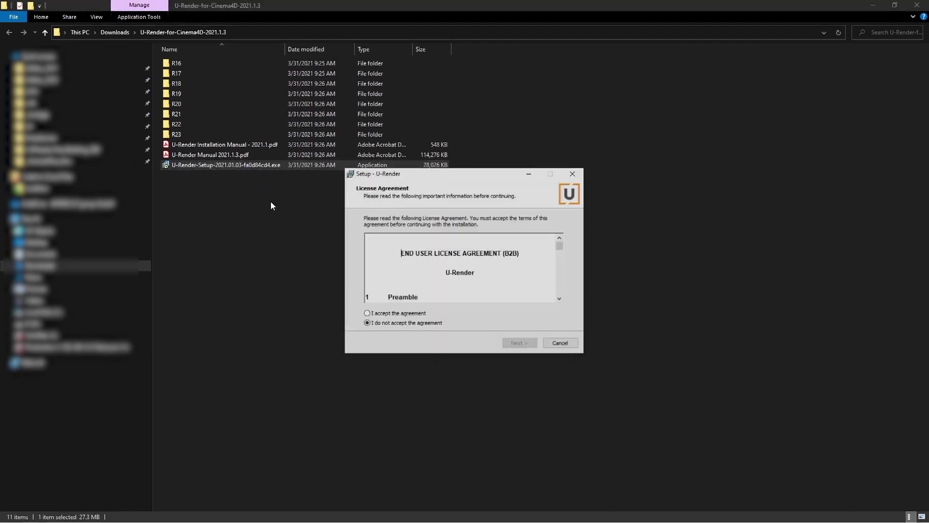
{"action": "left_click", "coordinate": [404, 313]}
{"action": "left_click", "coordinate": [534, 345]}
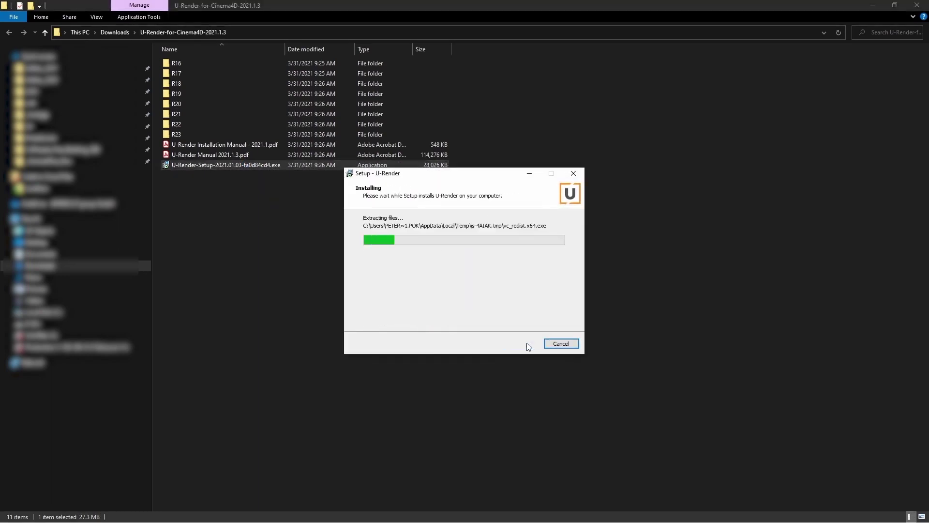
{"action": "left_click", "coordinate": [520, 344]}
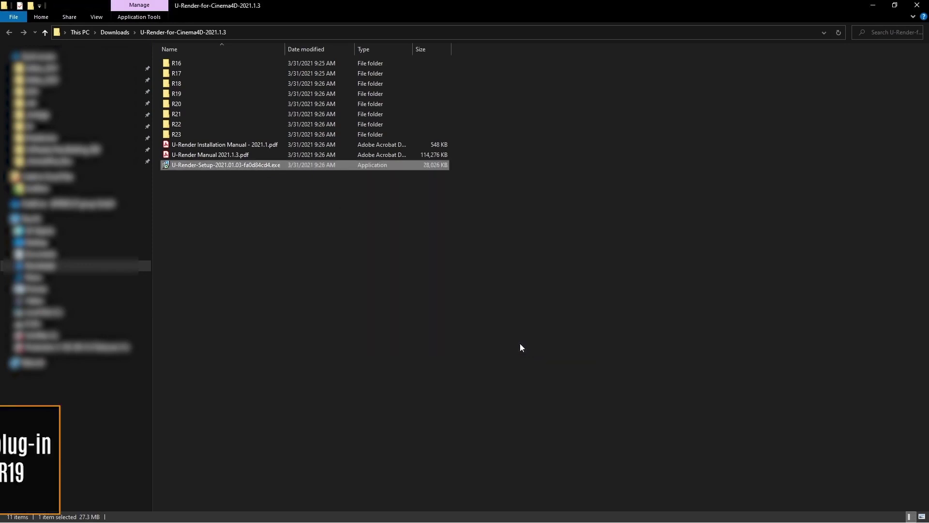
{"action": "double_click", "coordinate": [196, 134]}
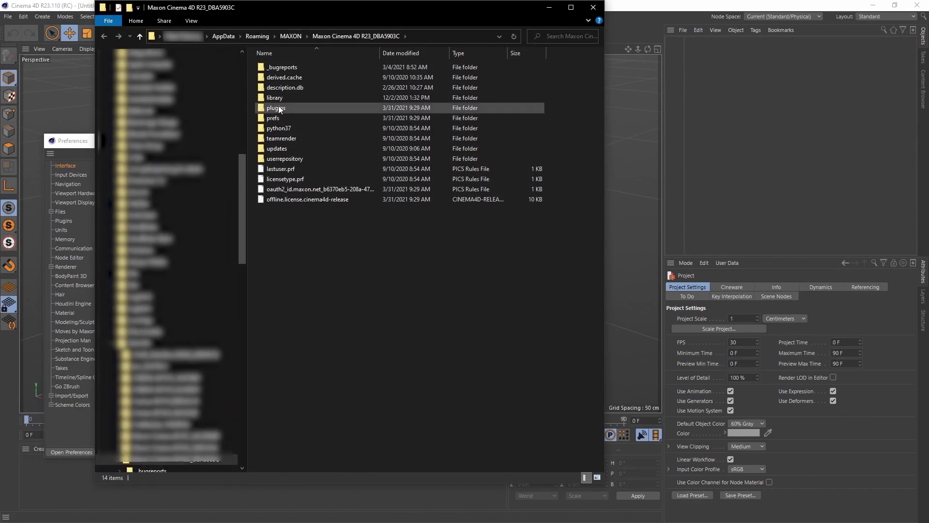
- Paste the R23 plug-in files into Cinema 4D's plugins folder and open U-Render
{"action": "double_click", "coordinate": [278, 107]}
{"action": "right_click", "coordinate": [300, 103]}
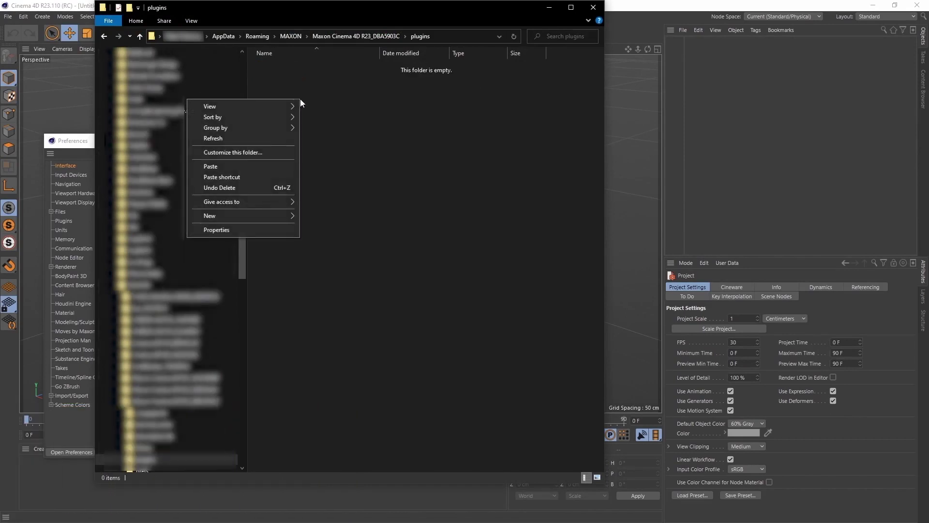
{"action": "left_click", "coordinate": [272, 166]}
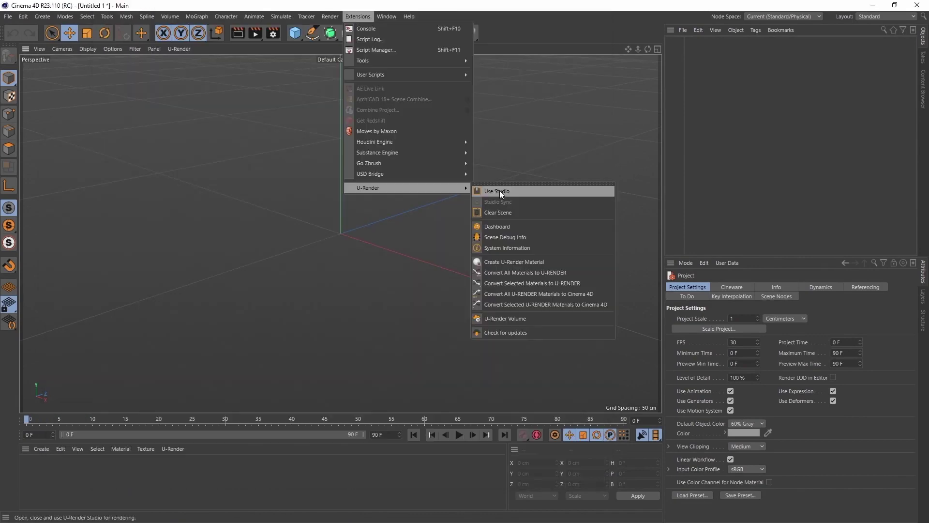
{"action": "left_click", "coordinate": [500, 190]}
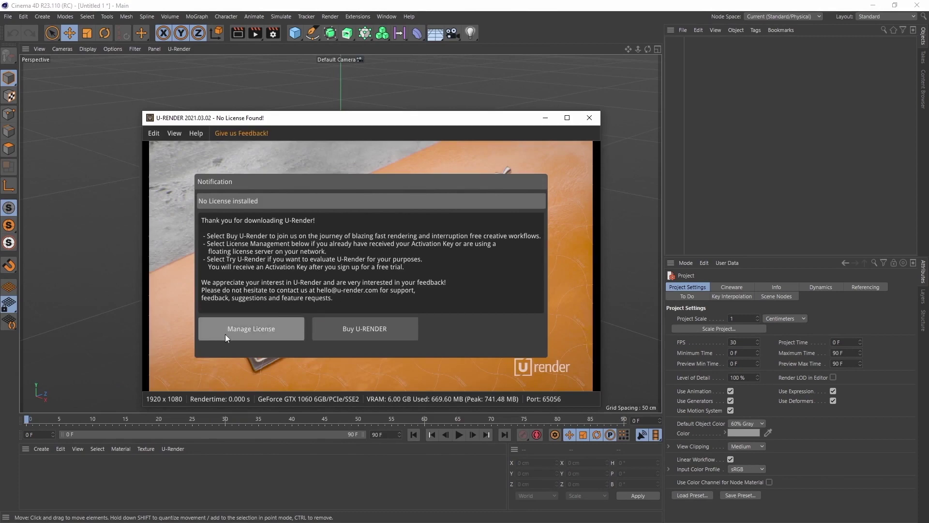
- Open U-Render's Manage License view and play the dragon scene's animation
{"action": "left_click", "coordinate": [246, 332]}
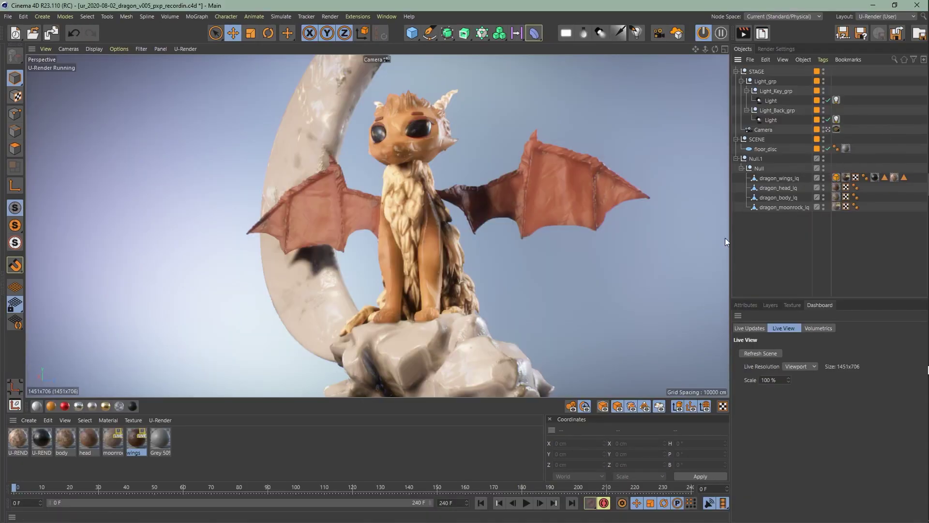
{"action": "left_click", "coordinate": [527, 503]}
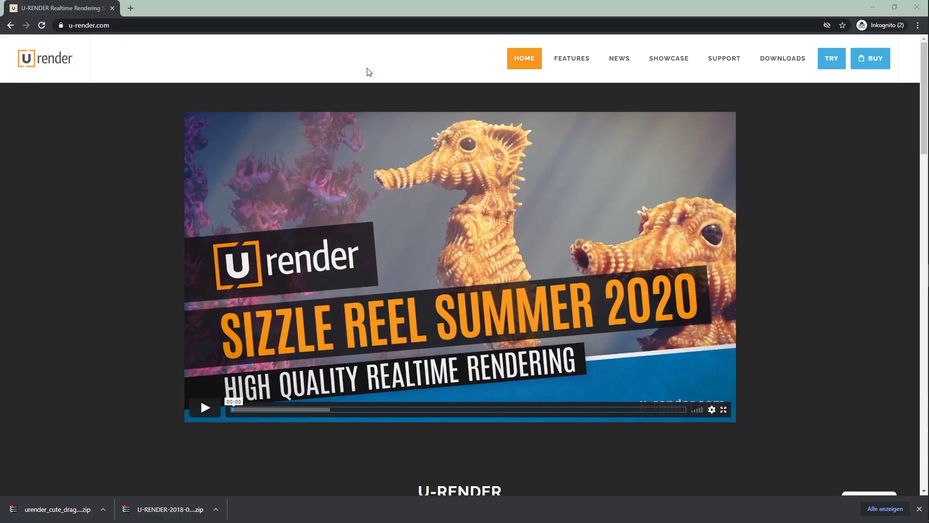
- Go to Downloads > Examples & Assets on u-render.com
{"action": "left_click", "coordinate": [782, 63]}
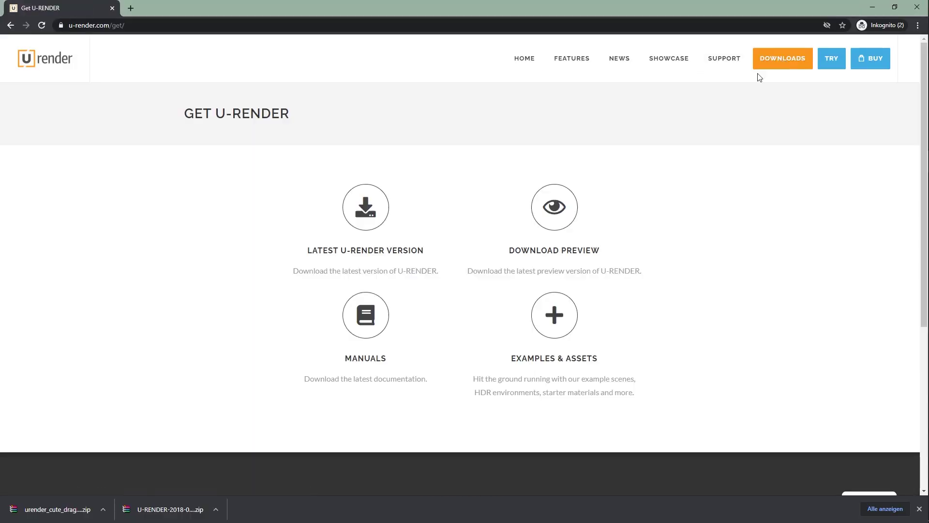
{"action": "left_click", "coordinate": [565, 320]}
{"action": "scroll", "coordinate": [564, 321], "scroll_direction": "down", "scroll_amount": 3}
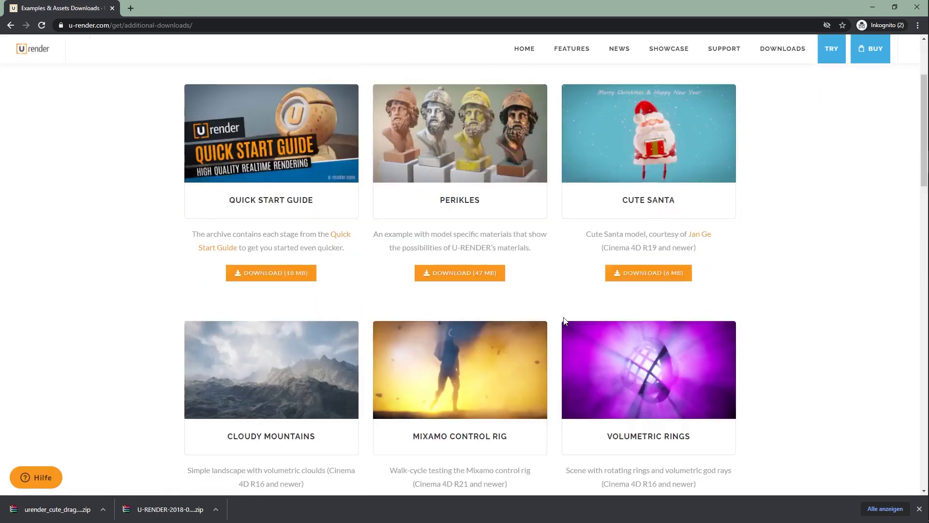
{"action": "scroll", "coordinate": [562, 322], "scroll_direction": "down", "scroll_amount": 2}
{"action": "scroll", "coordinate": [556, 324], "scroll_direction": "down", "scroll_amount": 2}
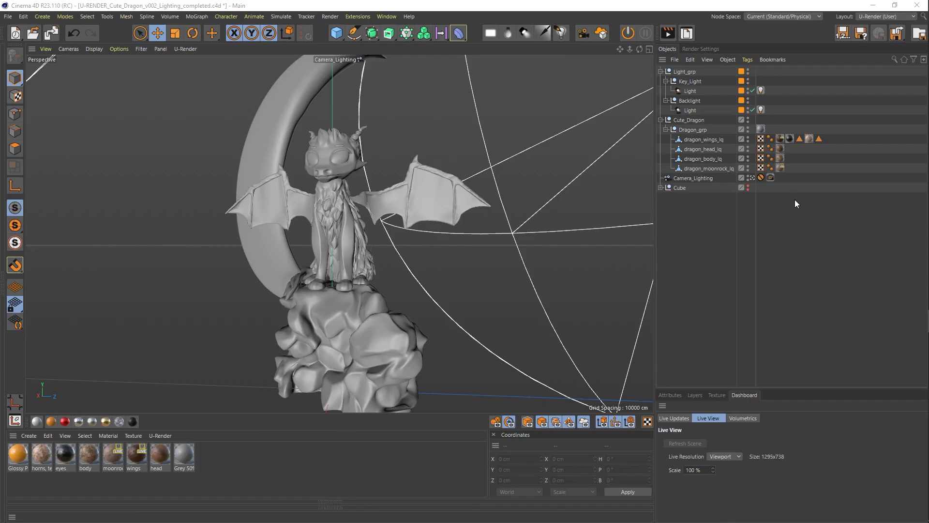
- Start the U-Render live preview, keeping the U-Render (User) layout
{"action": "left_click", "coordinate": [634, 36]}
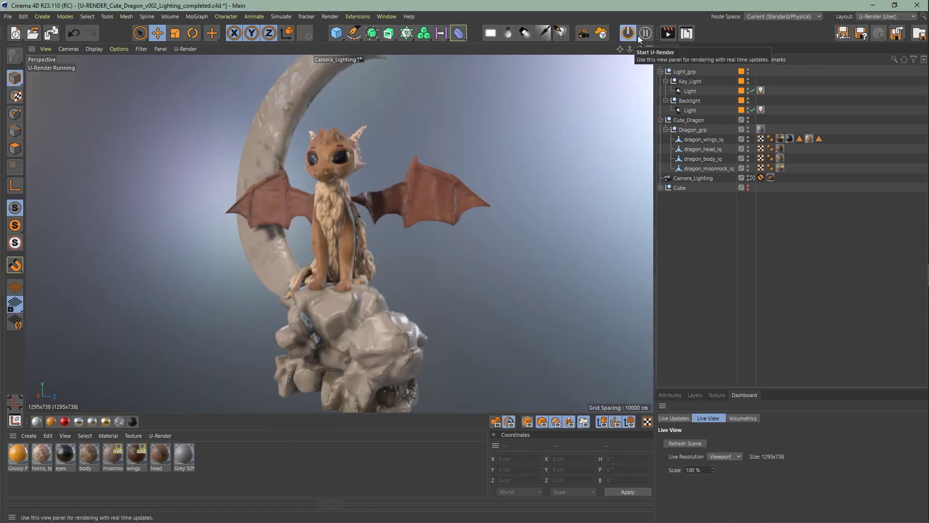
{"action": "left_click", "coordinate": [903, 20]}
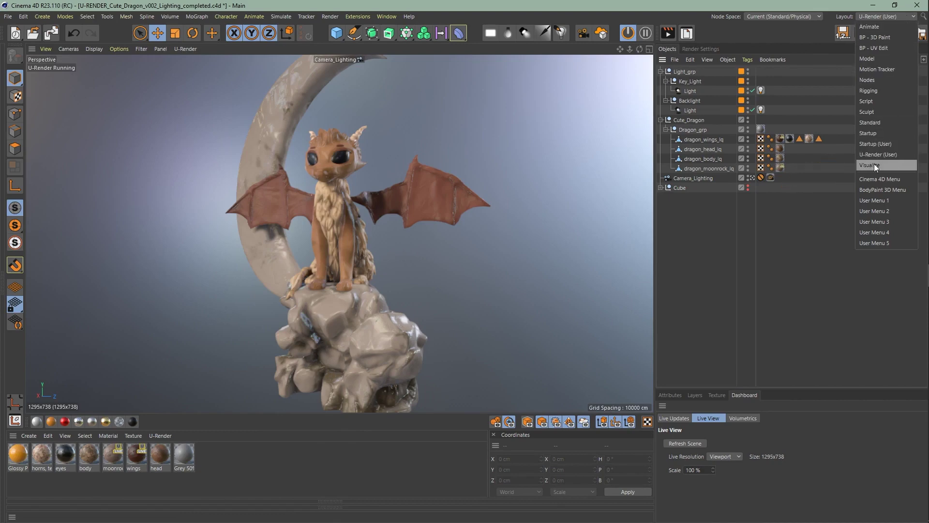
{"action": "left_click", "coordinate": [792, 224]}
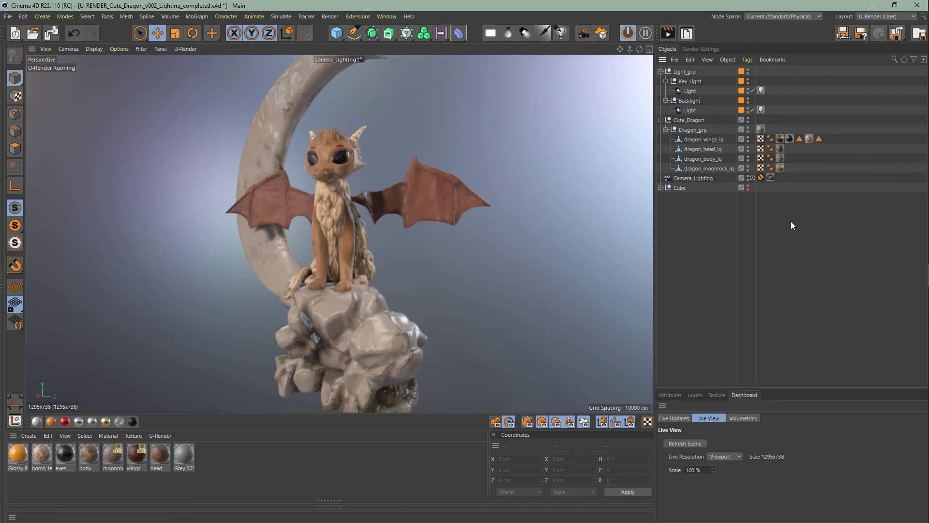
- In U-Render effects, toggle depth of field on and off, then collapse Depth of Field and Motion Blur
{"action": "left_click", "coordinate": [712, 49]}
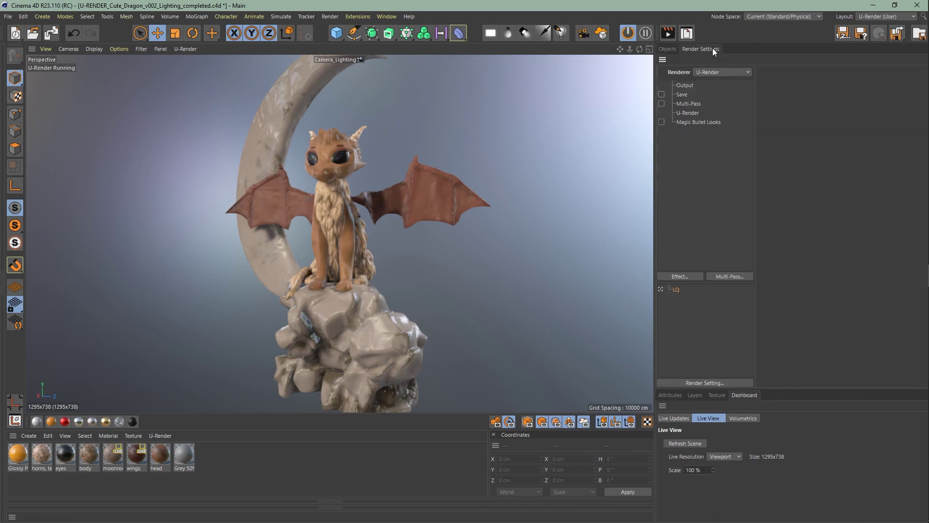
{"action": "left_click", "coordinate": [696, 113]}
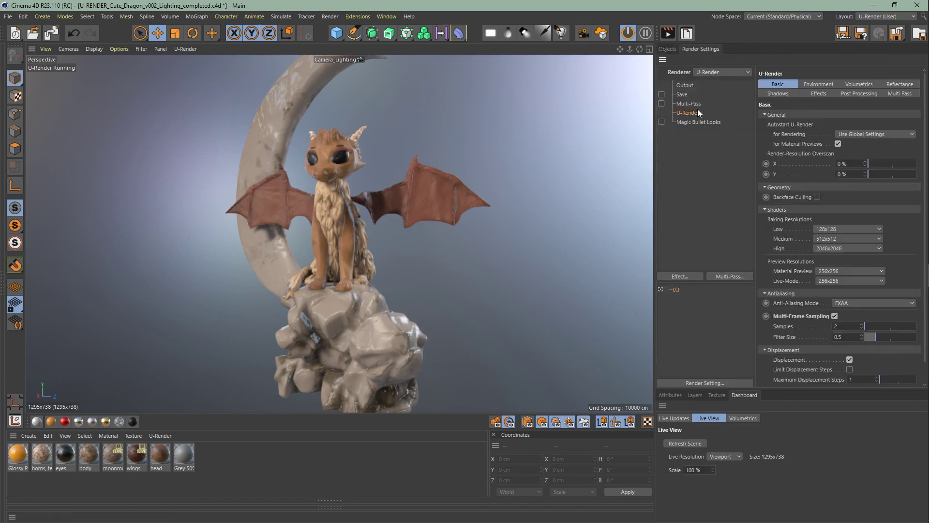
{"action": "left_click", "coordinate": [818, 94]}
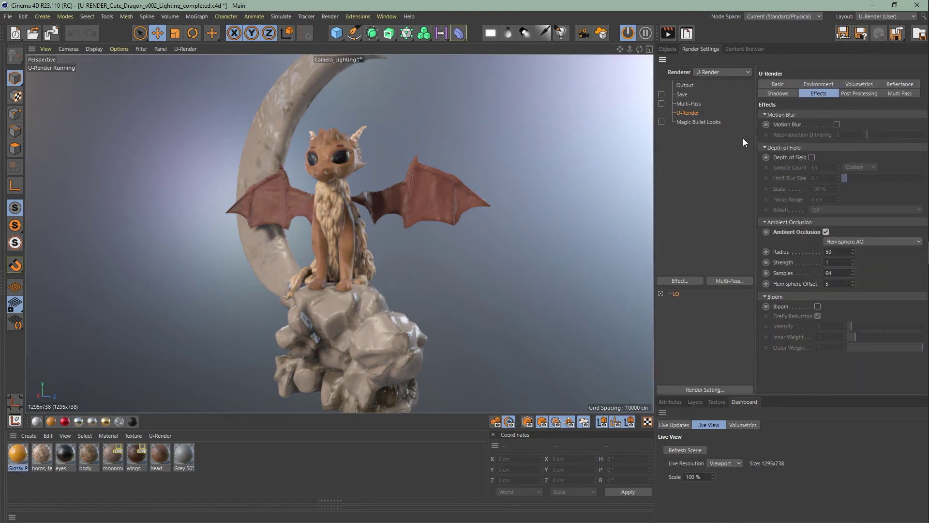
{"action": "left_click", "coordinate": [812, 158]}
{"action": "left_click", "coordinate": [814, 159]}
{"action": "left_click", "coordinate": [768, 147]}
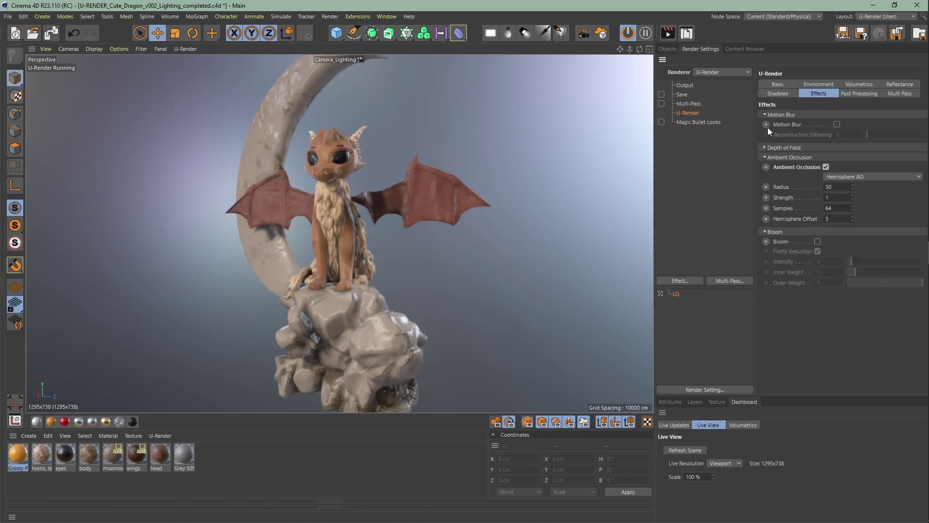
{"action": "left_click", "coordinate": [766, 114]}
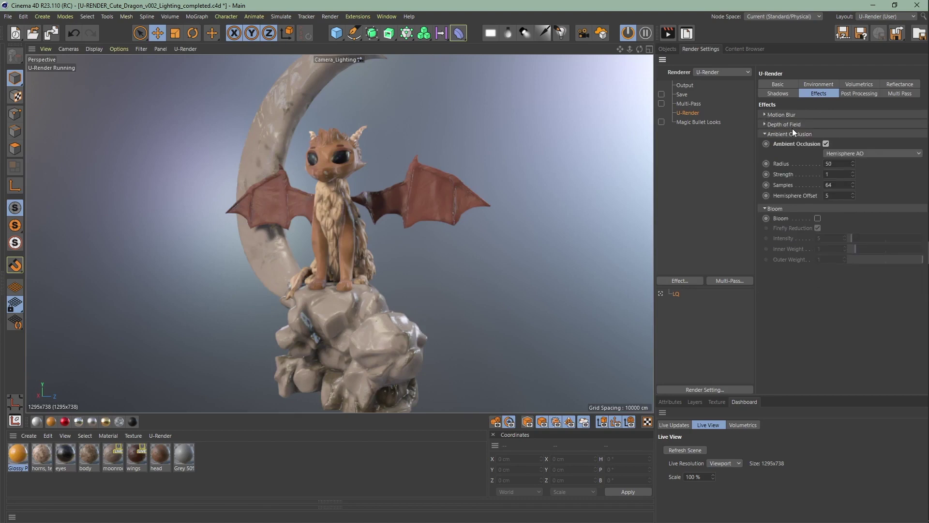
- Toggle ambient occlusion, try Ground-Truth AO, revert to Hemisphere AO, and show the Objects list
{"action": "left_click", "coordinate": [831, 142]}
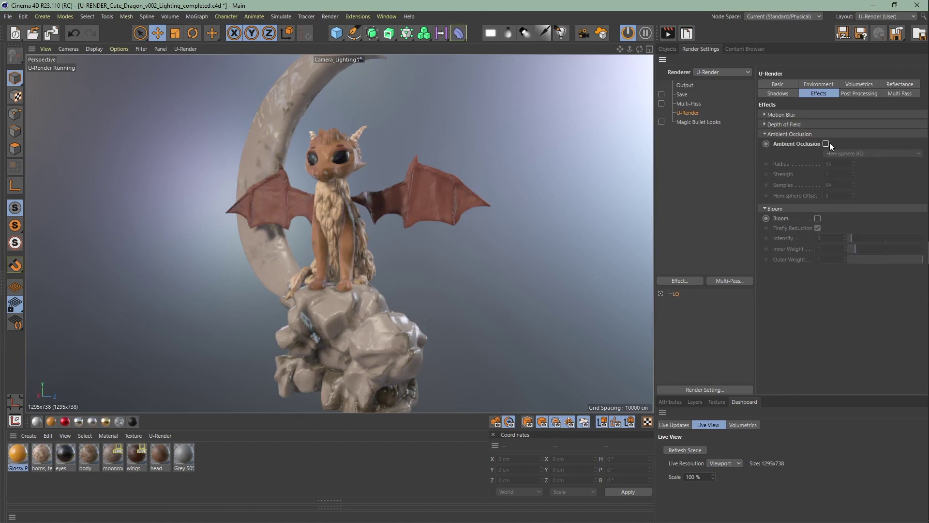
{"action": "left_click", "coordinate": [846, 153]}
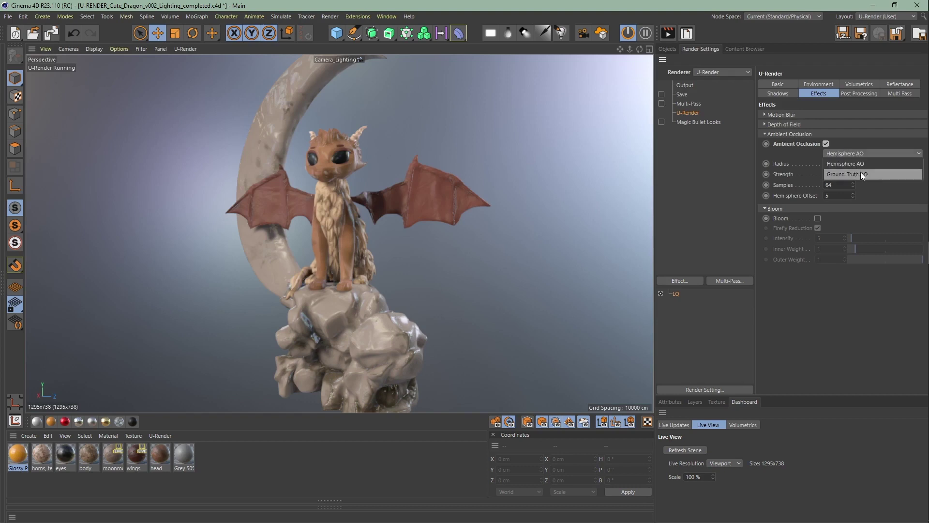
{"action": "left_click", "coordinate": [874, 177]}
{"action": "left_click", "coordinate": [865, 149]}
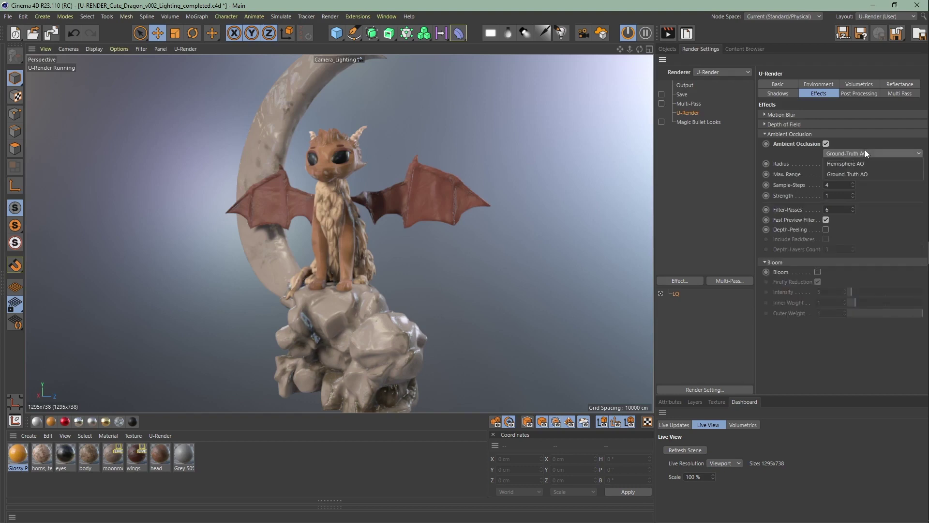
{"action": "left_click", "coordinate": [870, 161]}
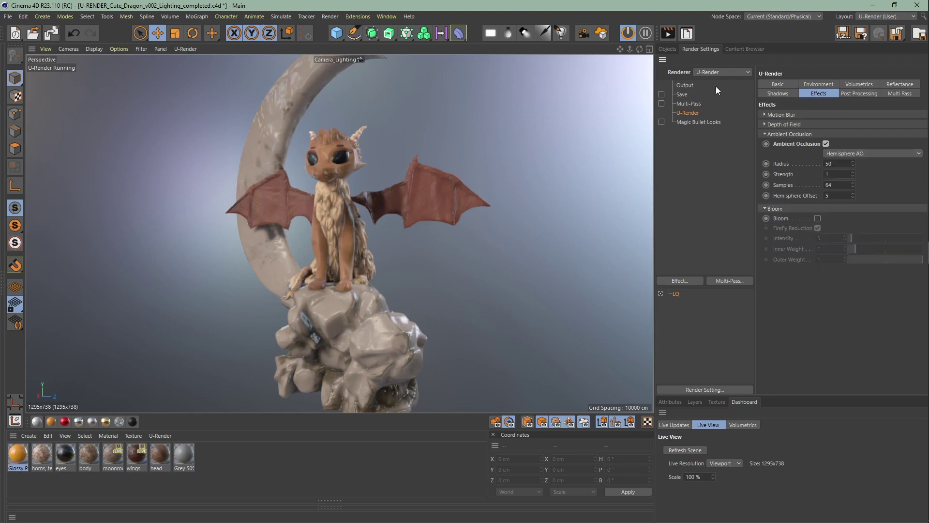
{"action": "left_click", "coordinate": [672, 49]}
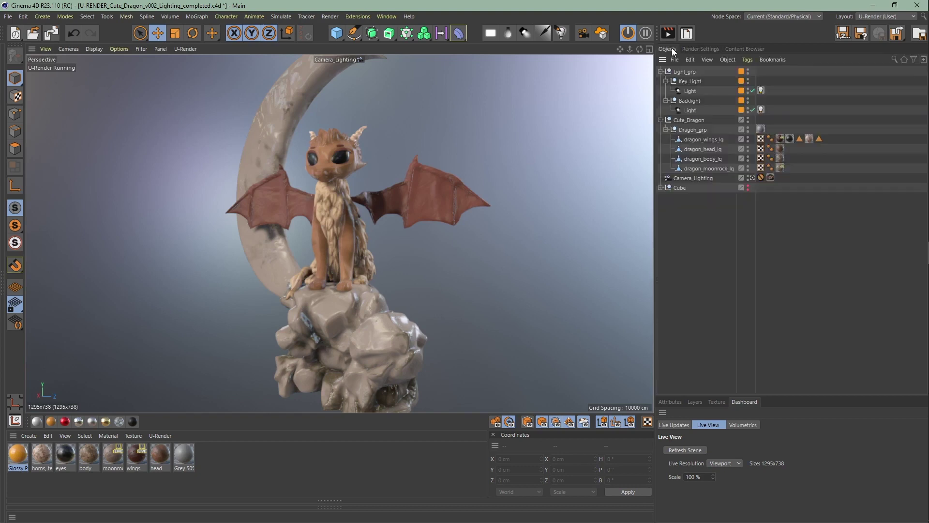
- Make the Cube visible in both editor and render, then reopen the render settings
{"action": "left_click", "coordinate": [749, 185]}
{"action": "left_click", "coordinate": [749, 189]}
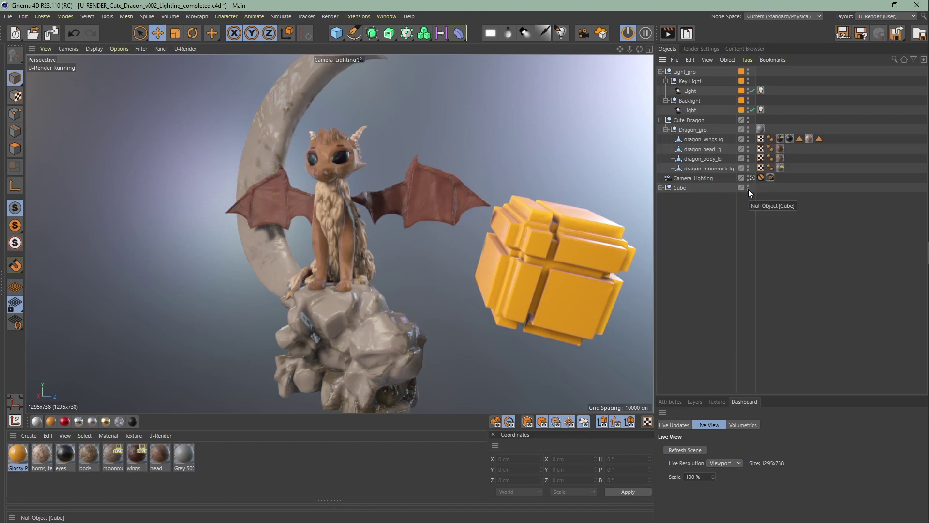
{"action": "left_click", "coordinate": [702, 48]}
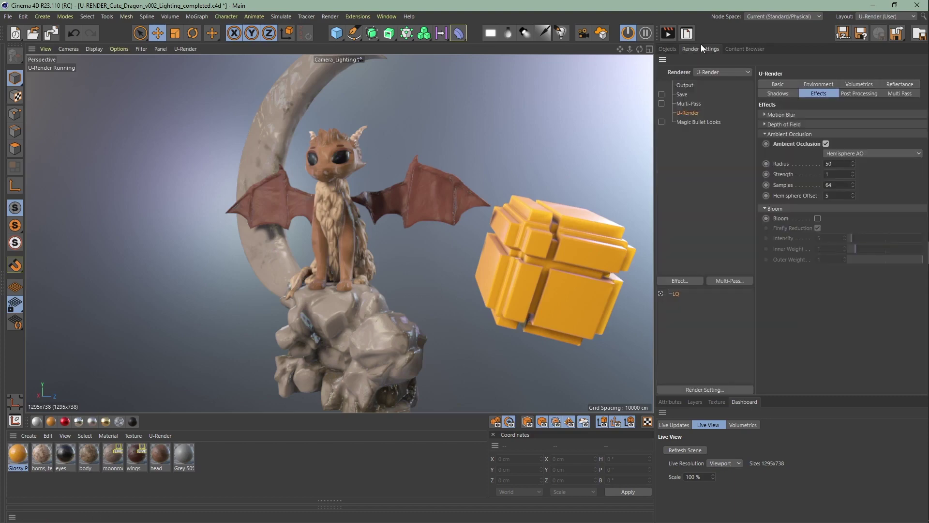
- Re-enable ambient occlusion, preview Ground-Truth AO, keep Hemisphere AO, and show Environment settings
{"action": "left_click", "coordinate": [824, 142]}
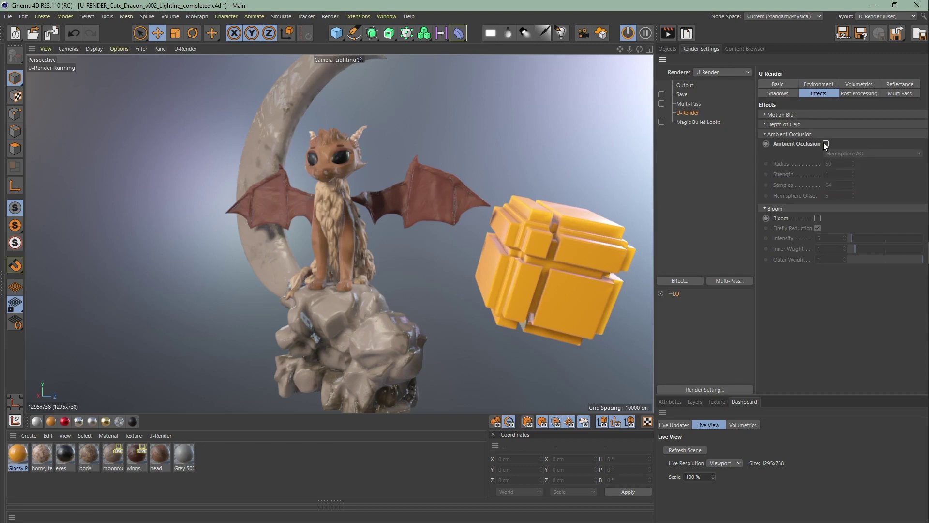
{"action": "left_click", "coordinate": [860, 153]}
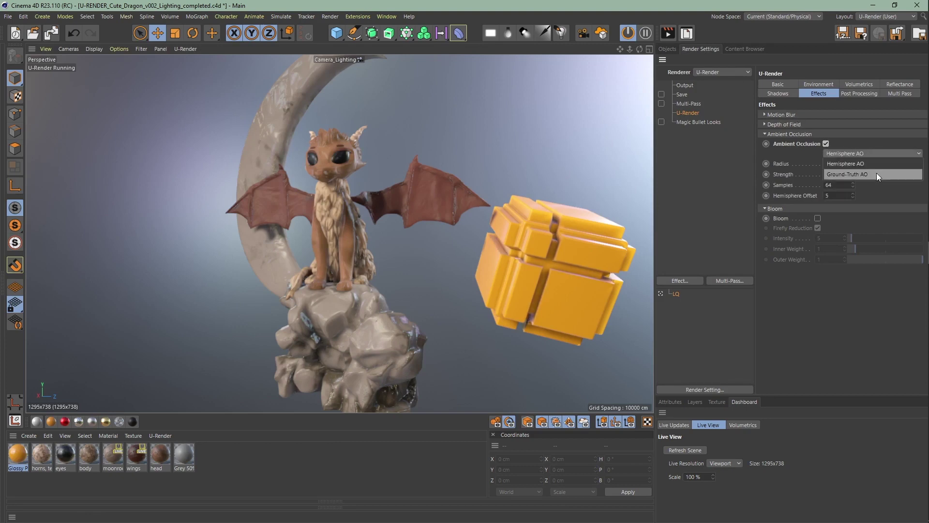
{"action": "left_click", "coordinate": [877, 172]}
{"action": "left_click", "coordinate": [868, 156]}
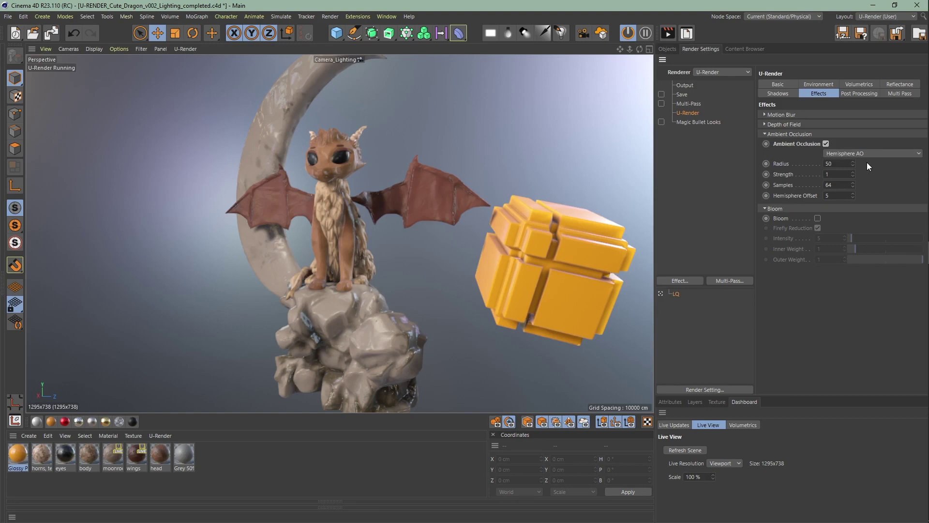
{"action": "left_click", "coordinate": [814, 83]}
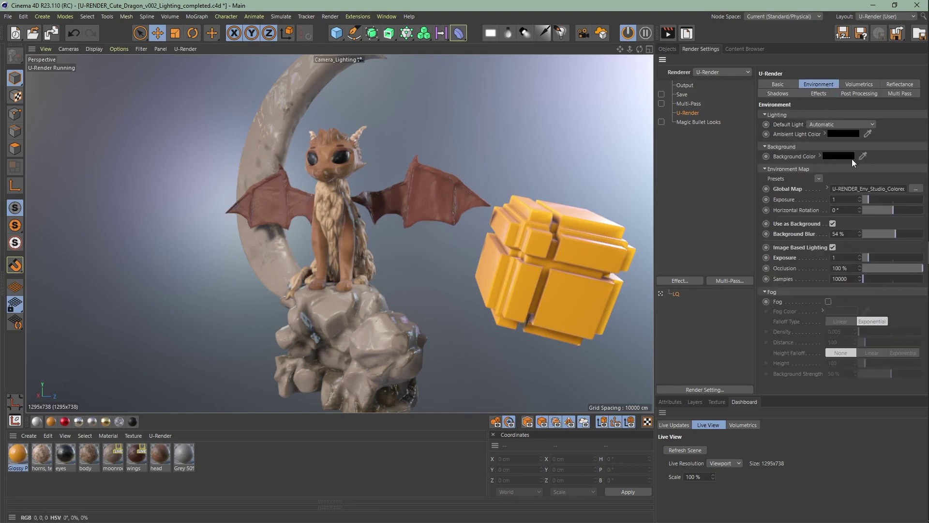
{"action": "left_click", "coordinate": [825, 134]}
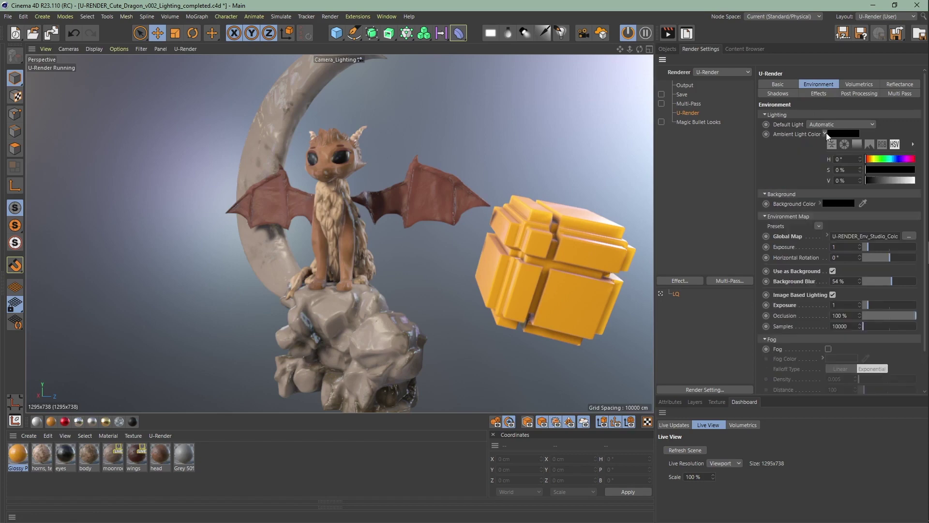
{"action": "left_click", "coordinate": [890, 179]}
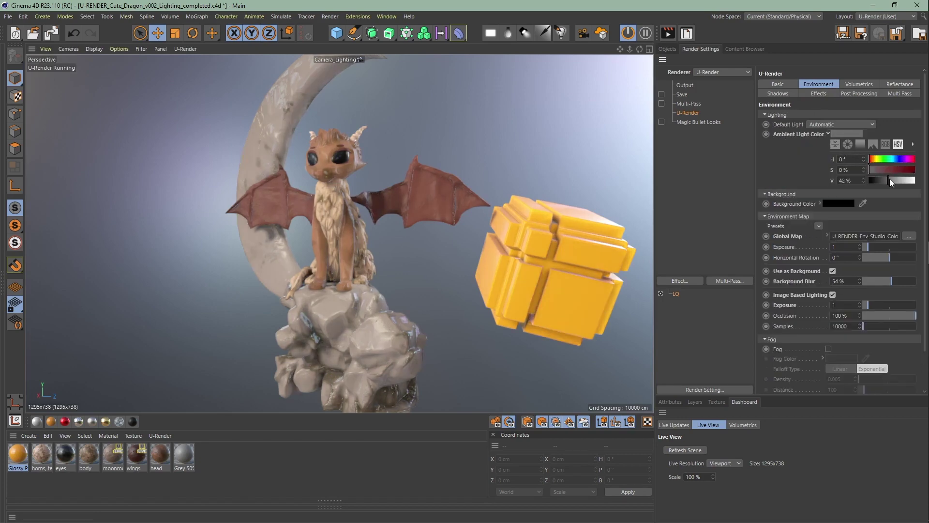
{"action": "right_click", "coordinate": [812, 135]}
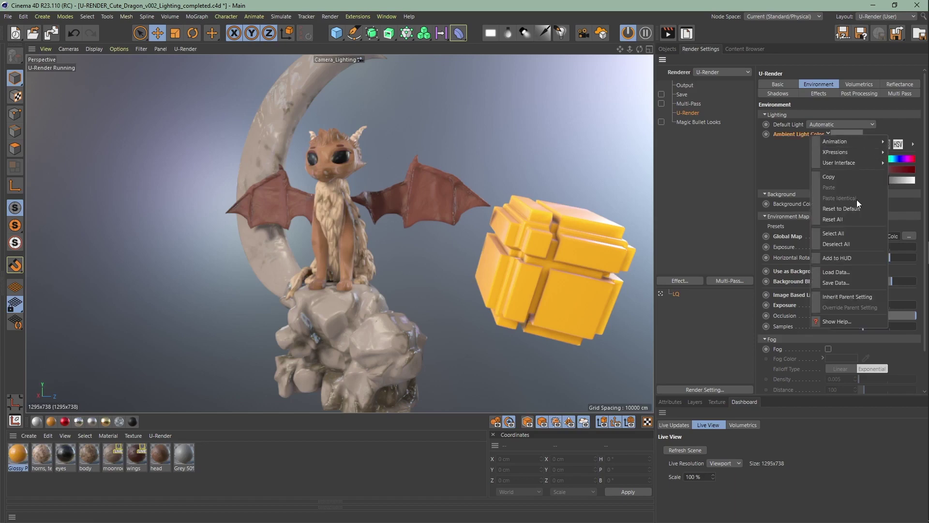
{"action": "left_click", "coordinate": [865, 208]}
{"action": "left_click", "coordinate": [825, 133]}
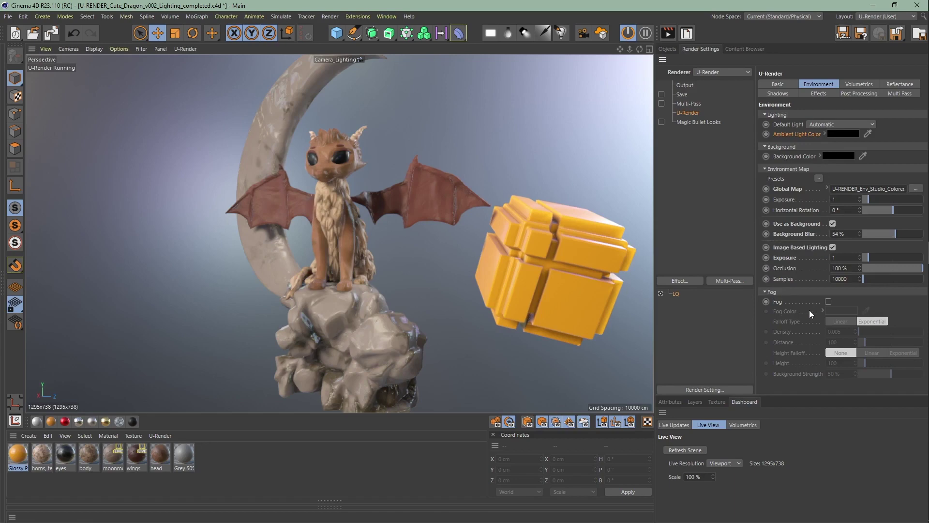
{"action": "left_click", "coordinate": [832, 246]}
{"action": "left_click_drag", "start_coordinate": [896, 258], "coordinate": [909, 258]}
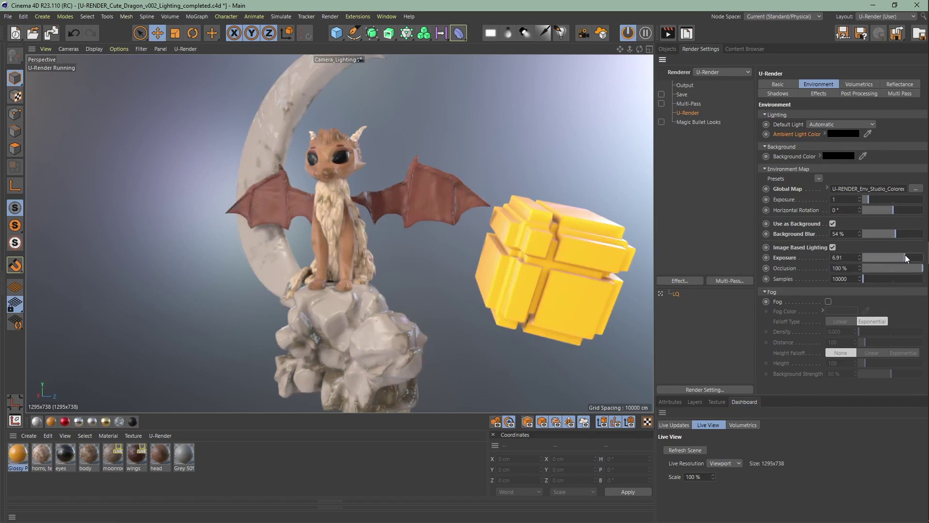
{"action": "right_click", "coordinate": [860, 257]}
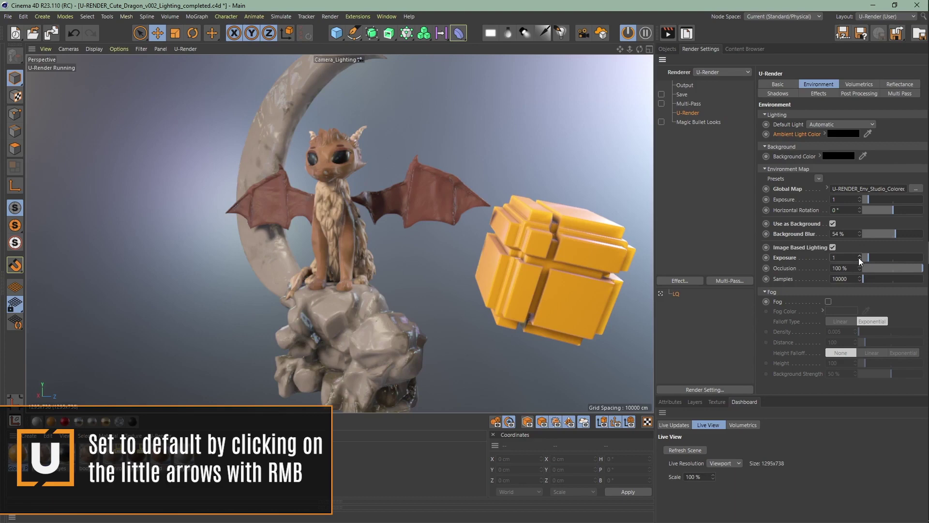
{"action": "left_click", "coordinate": [676, 51]}
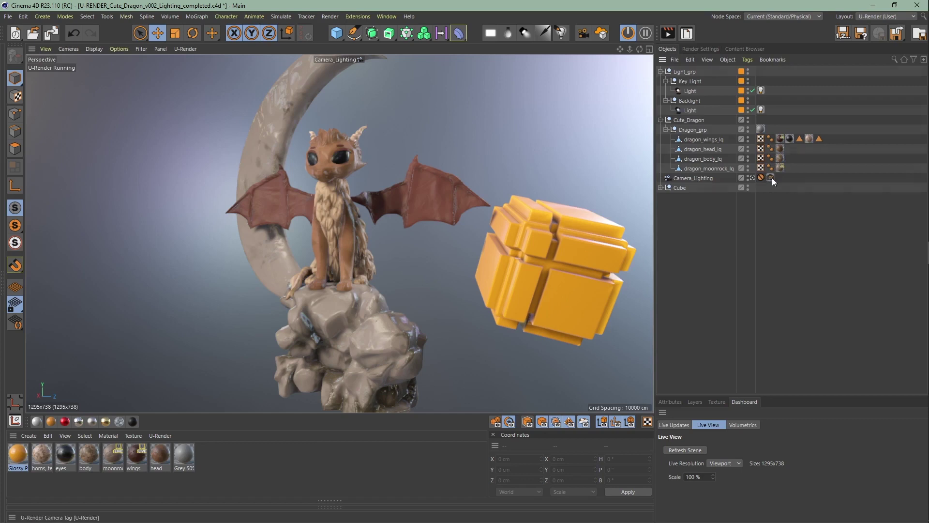
- View the camera tag's properties in an enlarged lower panel, then reopen U-Render effects settings
{"action": "left_click", "coordinate": [672, 398]}
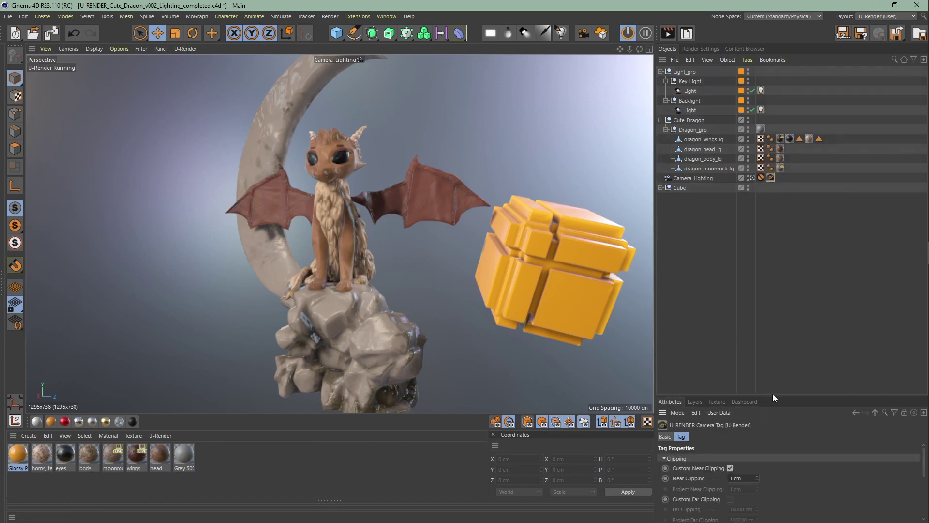
{"action": "left_click_drag", "start_coordinate": [773, 394], "coordinate": [769, 367]}
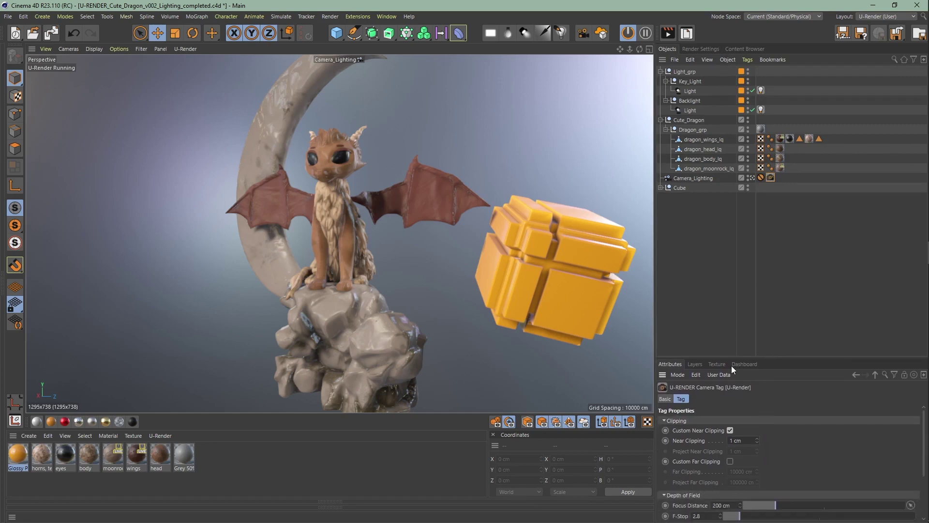
{"action": "left_click", "coordinate": [744, 364]}
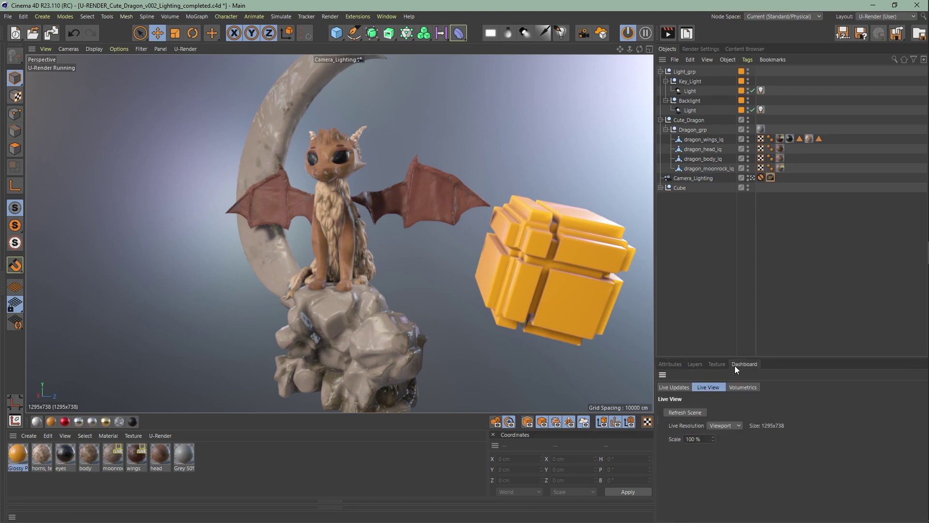
{"action": "left_click", "coordinate": [707, 49]}
{"action": "left_click", "coordinate": [818, 94]}
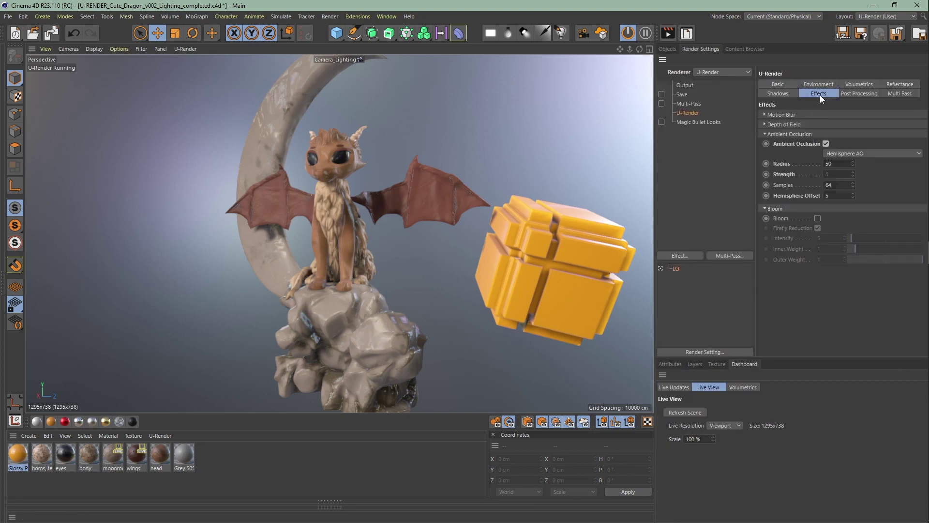
- Adjust the Hemisphere ambient occlusion Radius and Strength values
{"action": "double_click", "coordinate": [841, 163]}
{"action": "type", "text": "0"}
{"action": "key", "text": "Return"}
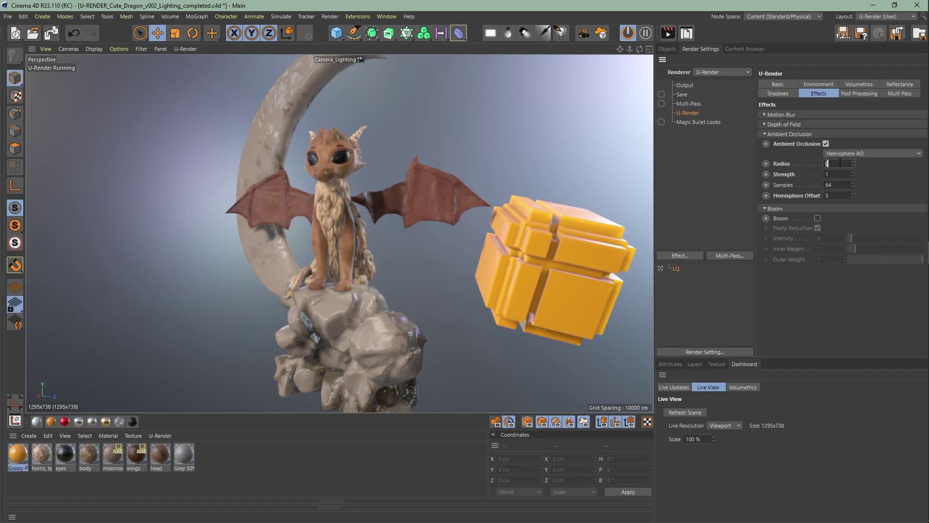
{"action": "key", "text": "Return"}
{"action": "double_click", "coordinate": [838, 176]}
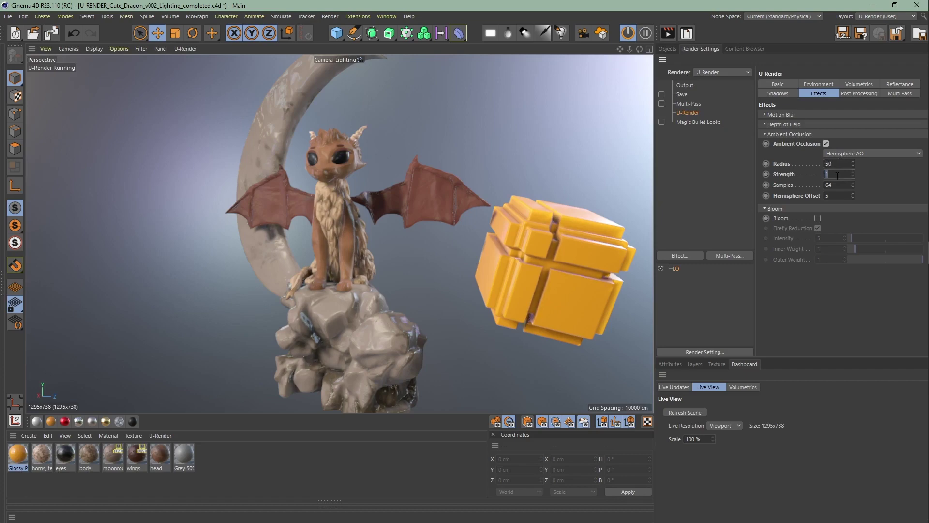
{"action": "type", "text": "0"}
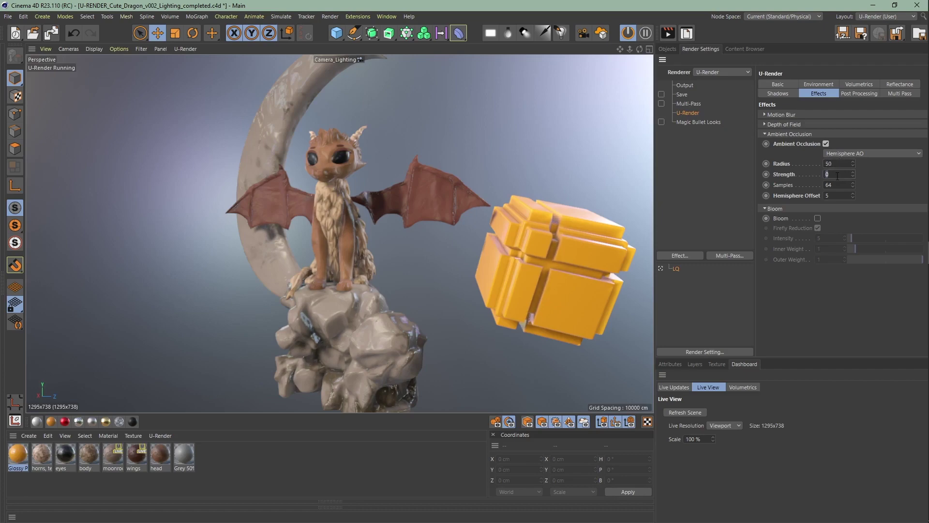
{"action": "type", "text": "10"}
{"action": "key", "text": "Return"}
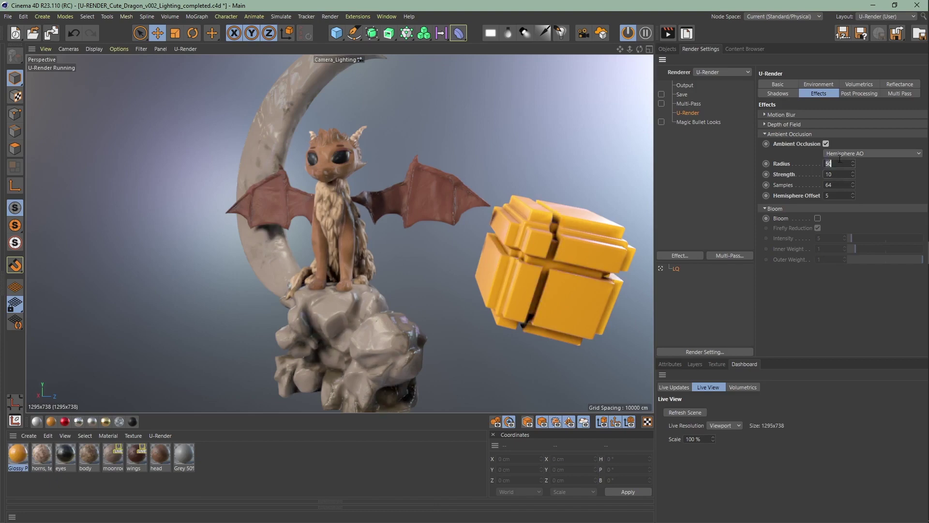
{"action": "type", "text": "0"}
{"action": "type", "text": "5"}
- Set Radius 50, try Hemisphere Offset 1, settle on 5, and choose Ground-Truth AO
{"action": "key", "text": "Return"}
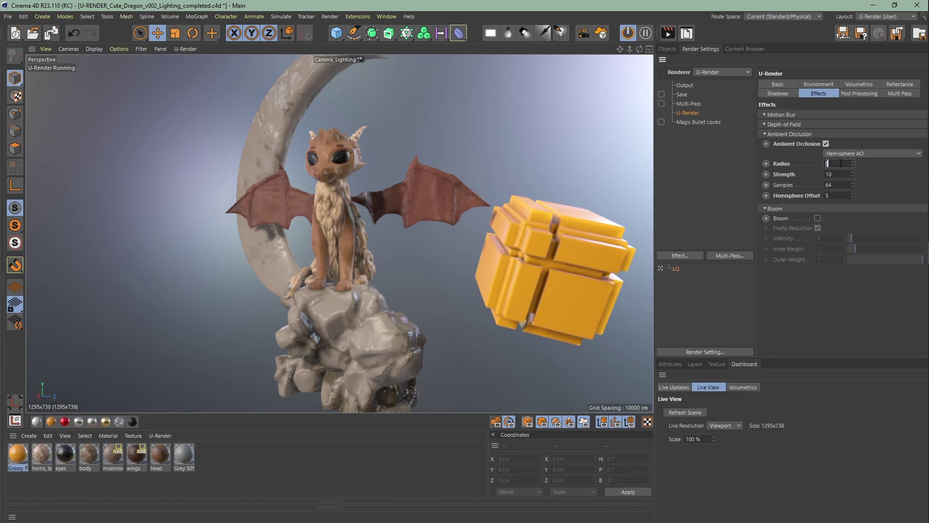
{"action": "type", "text": "00"}
{"action": "key", "text": "Return"}
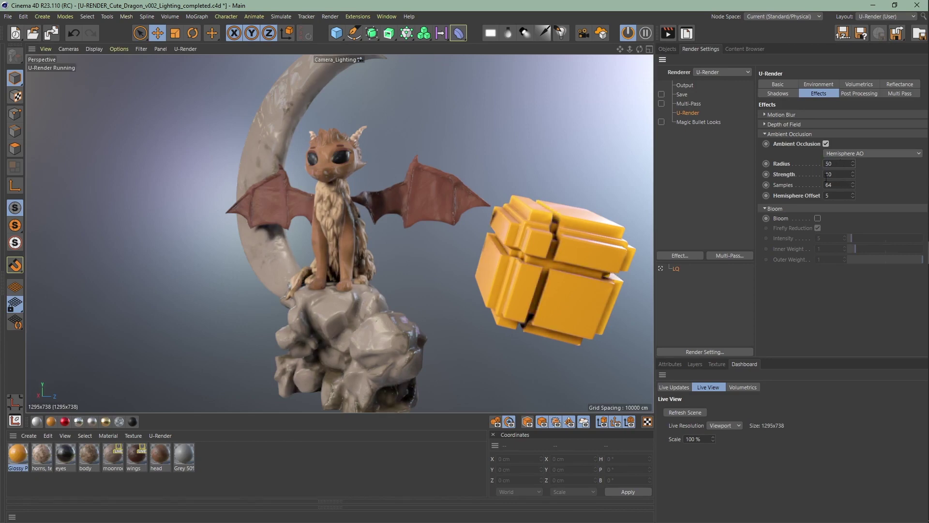
{"action": "left_click", "coordinate": [845, 193]}
{"action": "type", "text": "1"}
{"action": "key", "text": "Return"}
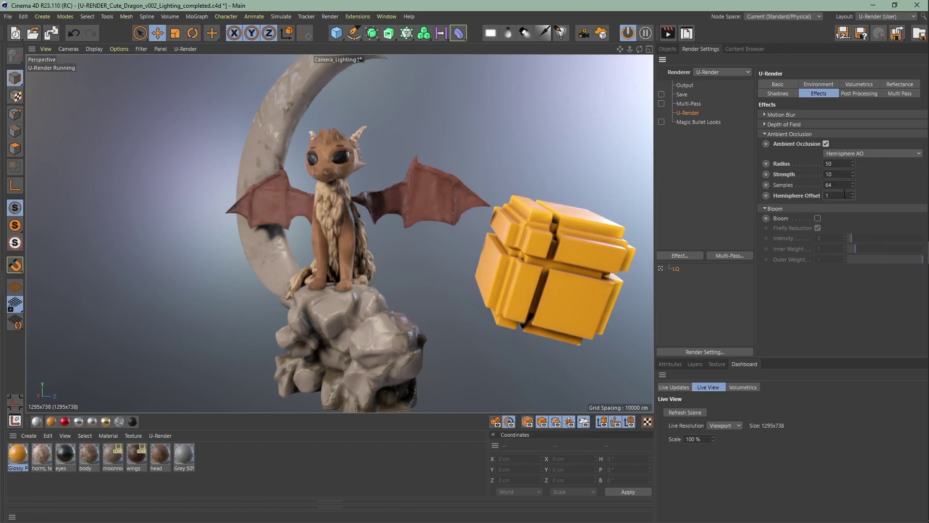
{"action": "type", "text": "2"}
{"action": "left_click", "coordinate": [853, 193]}
{"action": "left_click", "coordinate": [853, 194]}
{"action": "left_click", "coordinate": [853, 193]}
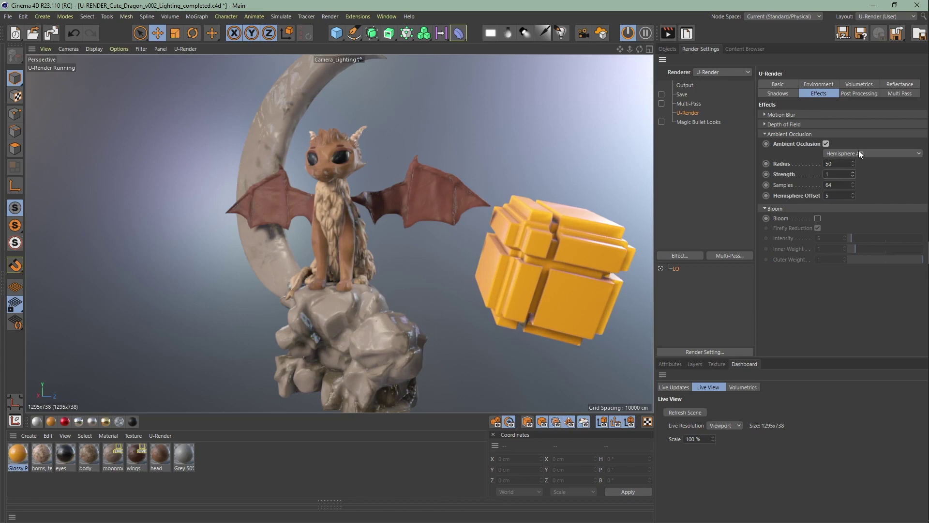
{"action": "left_click", "coordinate": [873, 155]}
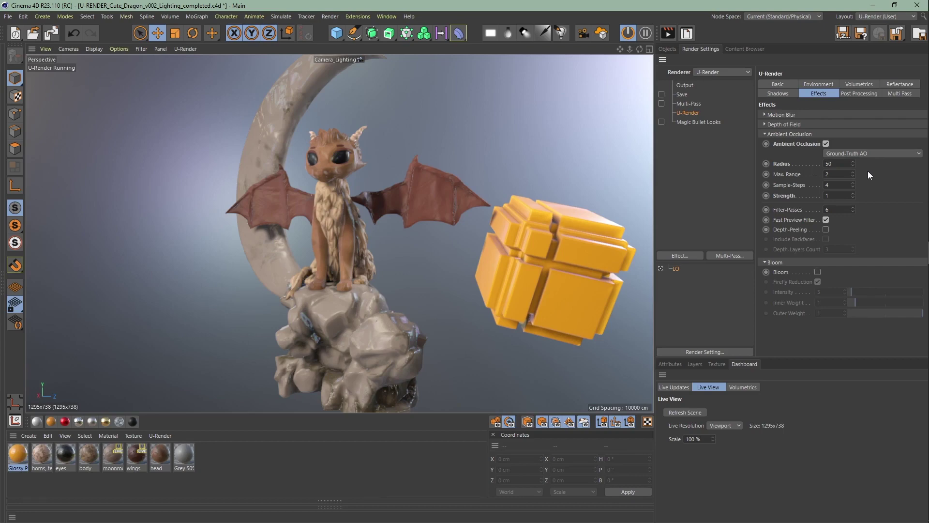
{"action": "type", "text": "0"}
- Set the Ground-Truth AO Radius to 50 and Max. Range to 10
{"action": "key", "text": "Return"}
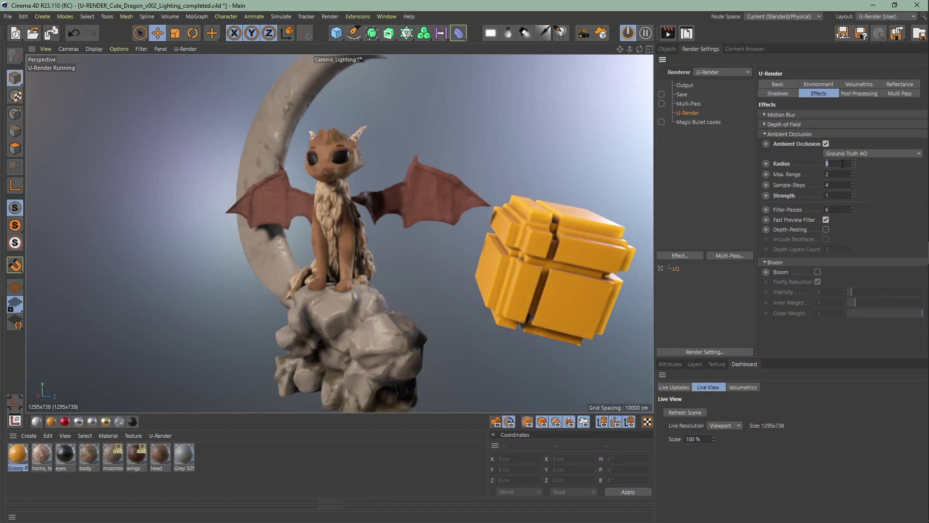
{"action": "type", "text": "10"}
{"action": "key", "text": "Return"}
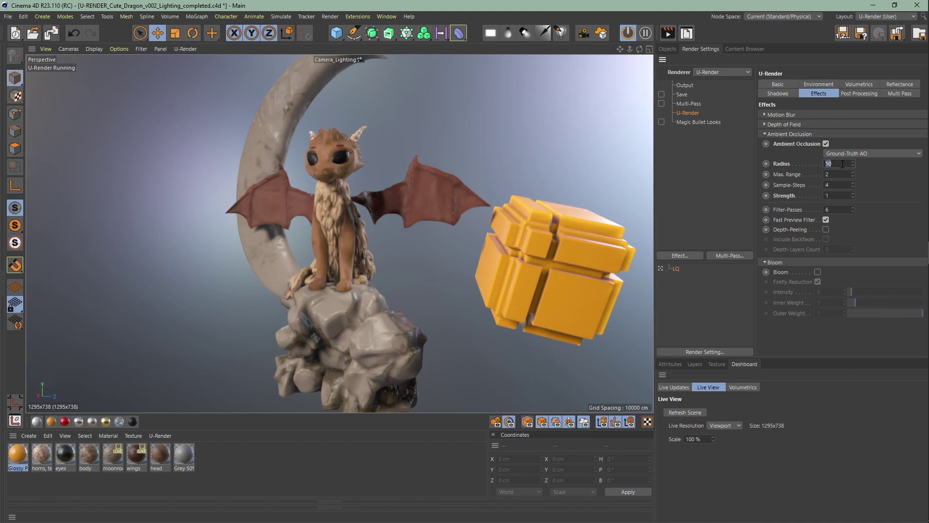
{"action": "type", "text": "50"}
{"action": "key", "text": "Return"}
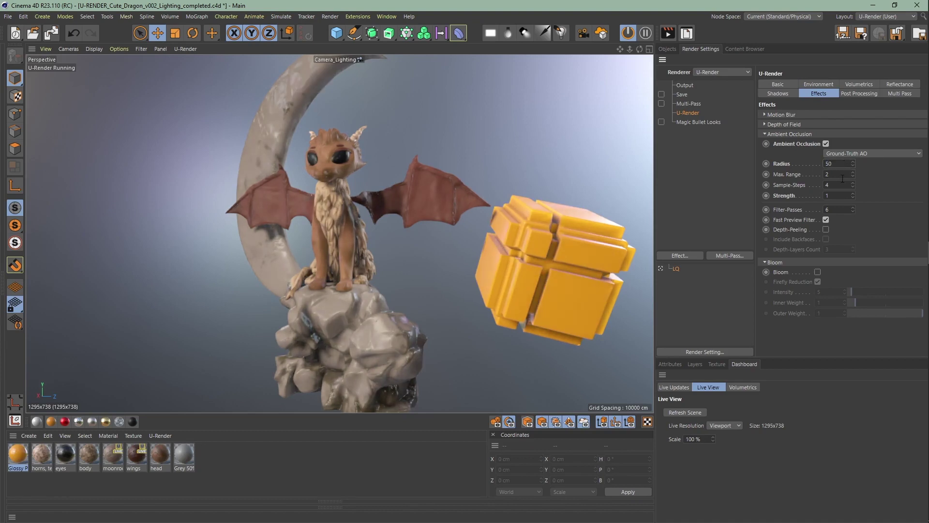
{"action": "double_click", "coordinate": [842, 176]}
{"action": "type", "text": "0"}
{"action": "key", "text": "Return"}
{"action": "double_click", "coordinate": [843, 176]}
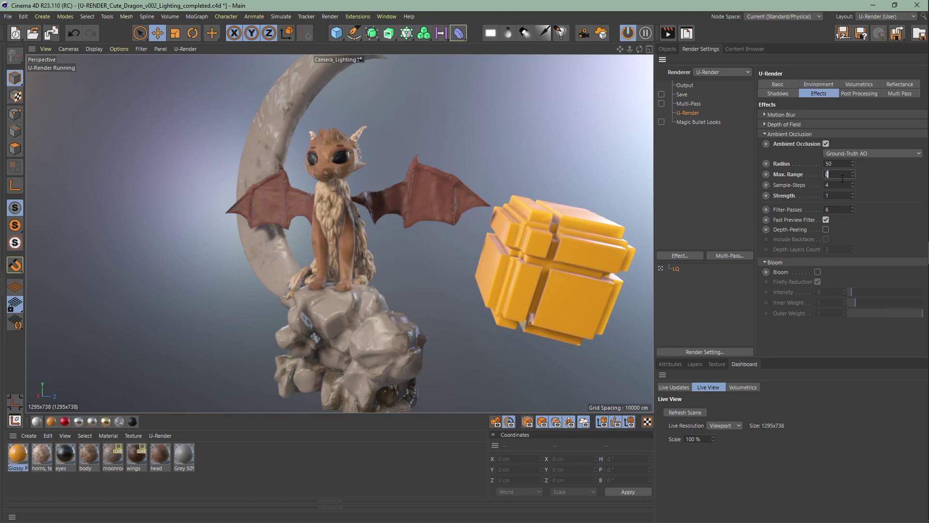
{"action": "type", "text": "50"}
{"action": "key", "text": "BackSpace"}
{"action": "key", "text": "BackSpace"}
{"action": "type", "text": "10"}
{"action": "key", "text": "Return"}
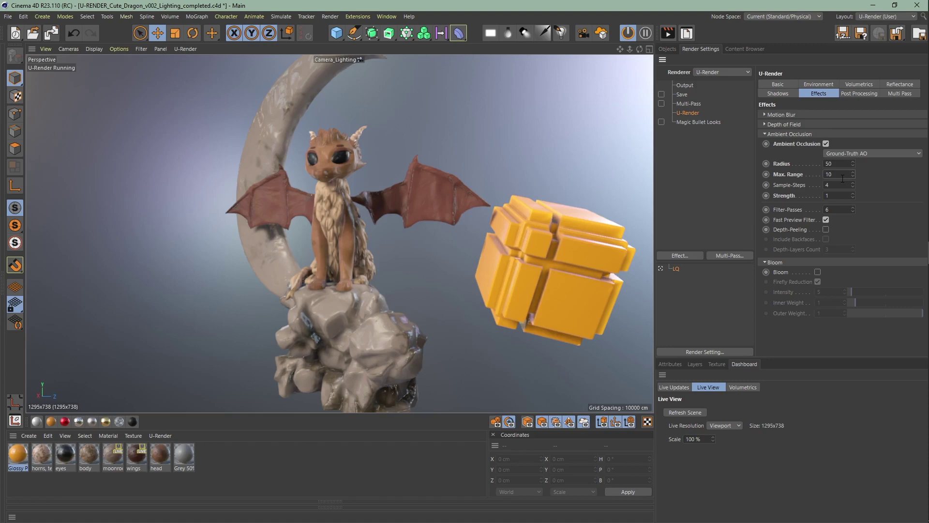
- Try ambient occlusion Strength 5, then set it to 10
{"action": "double_click", "coordinate": [842, 194]}
{"action": "type", "text": "5"}
{"action": "key", "text": "Return"}
{"action": "double_click", "coordinate": [842, 194]}
{"action": "type", "text": "10"}
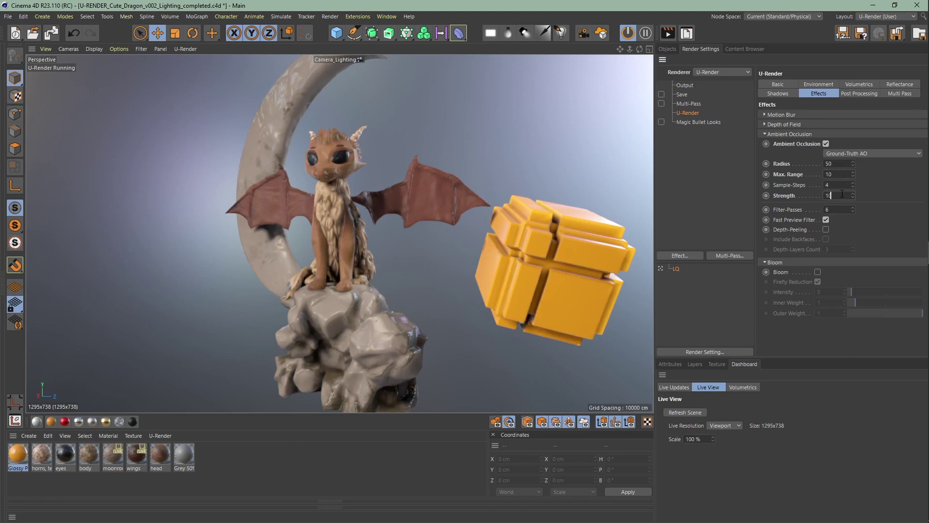
{"action": "key", "text": "Return"}
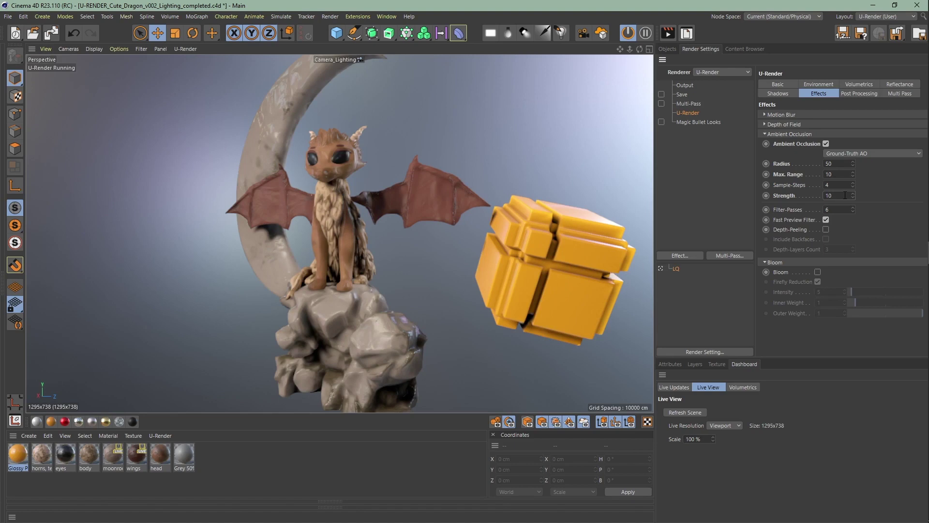
- Turn off the fast preview filter and toggle Depth-Peeling on, then off again
{"action": "left_click", "coordinate": [826, 220]}
{"action": "left_click", "coordinate": [825, 229]}
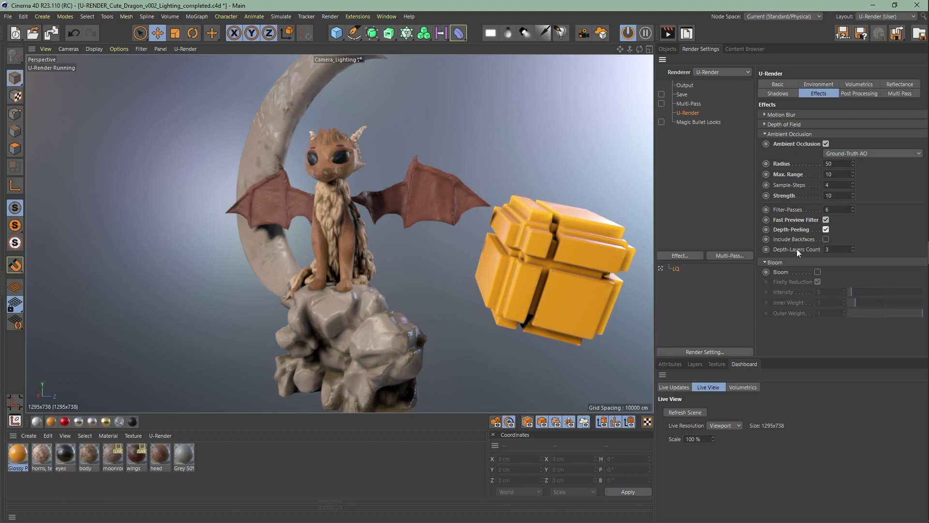
{"action": "left_click", "coordinate": [836, 250]}
{"action": "type", "text": "1"}
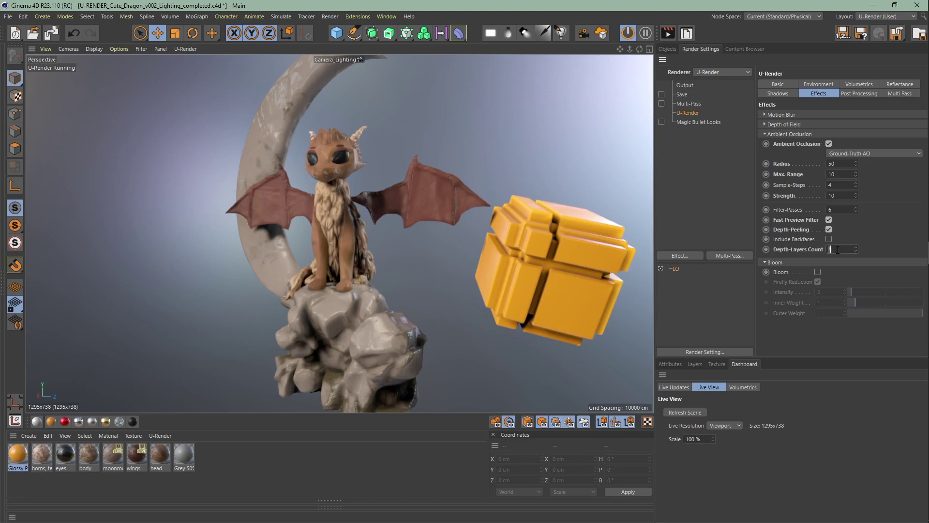
{"action": "type", "text": "3"}
{"action": "left_click", "coordinate": [831, 232]}
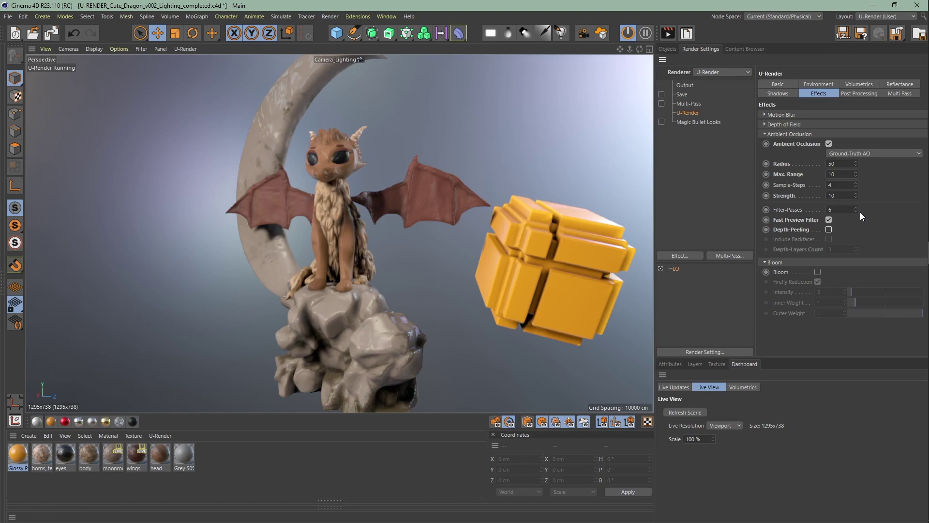
- Set Ground-Truth AO Strength 3, Sample-Steps 32 and Max. Range 2
{"action": "left_click", "coordinate": [851, 195]}
{"action": "type", "text": "1"}
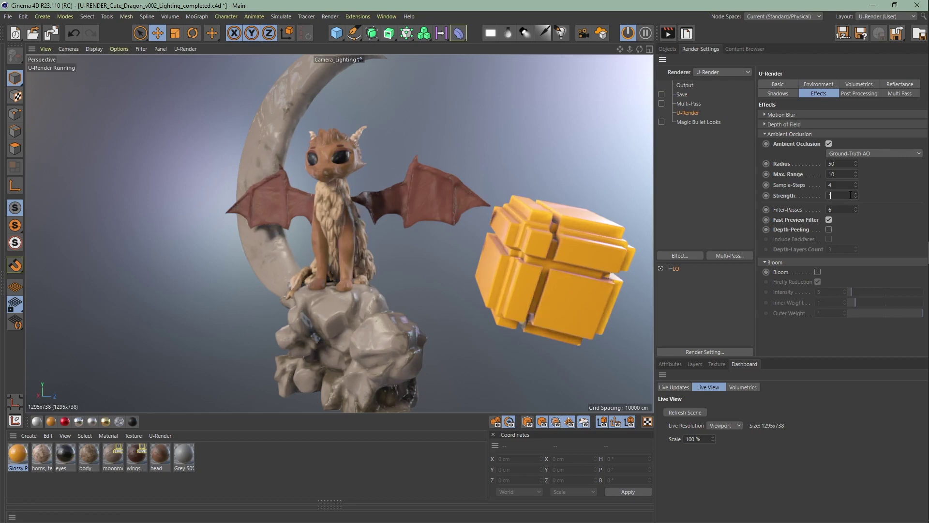
{"action": "type", "text": "3"}
{"action": "key", "text": "Return"}
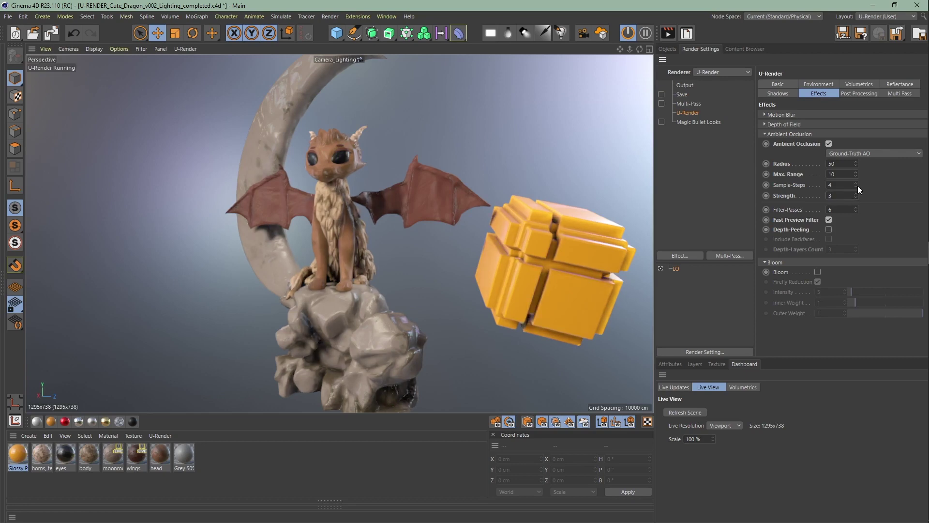
{"action": "left_click", "coordinate": [858, 185]}
{"action": "type", "text": "32"}
{"action": "key", "text": "Return"}
{"action": "left_click_drag", "start_coordinate": [857, 175], "coordinate": [857, 164]}
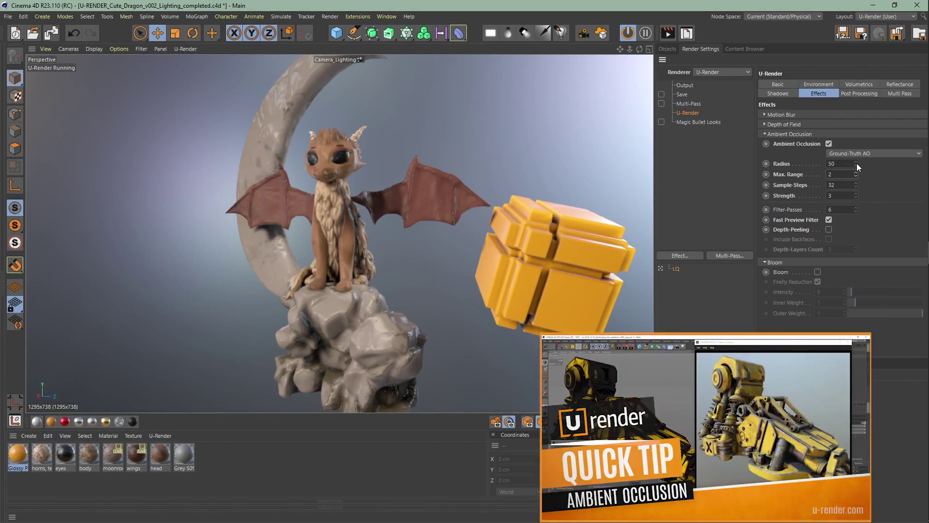
- Hide the yellow cube in the Objects manager and return to U-Render effects
{"action": "left_click", "coordinate": [667, 49]}
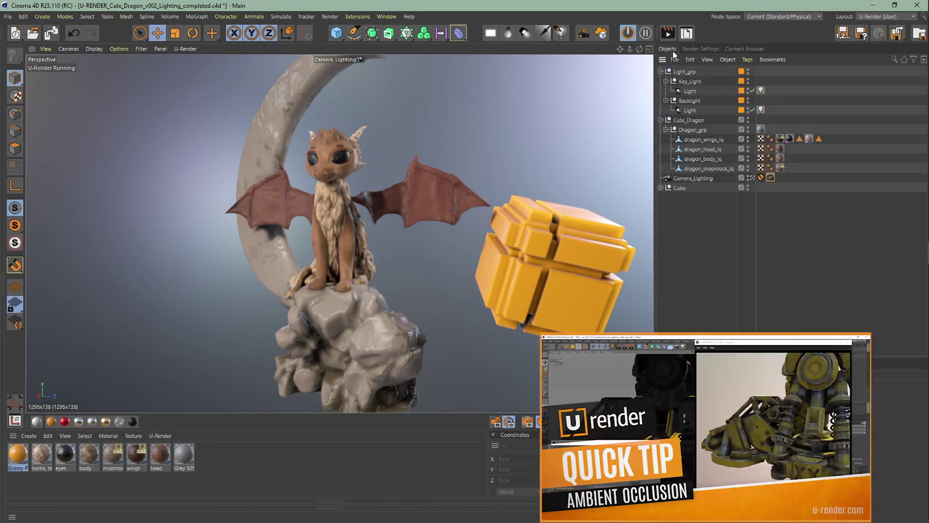
{"action": "left_click", "coordinate": [746, 187], "text": "ctrl"}
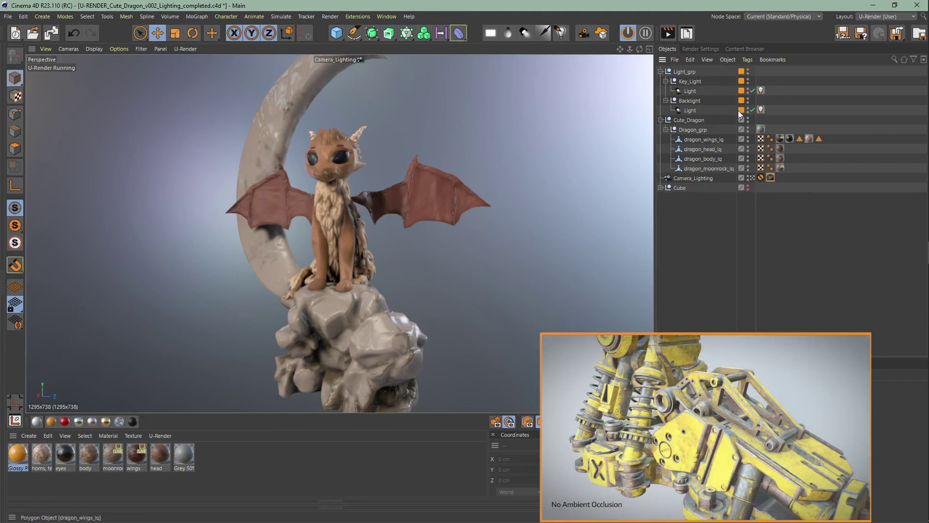
{"action": "left_click", "coordinate": [713, 51]}
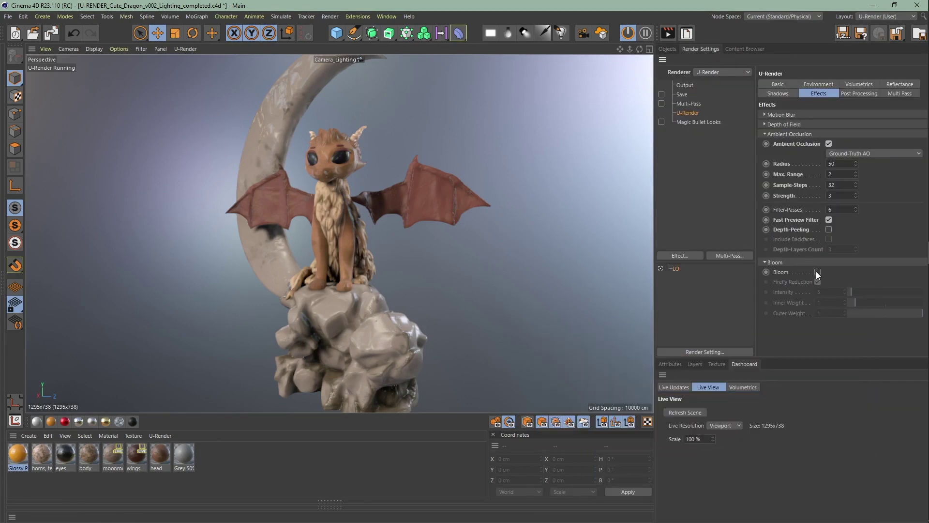
- Enable Bloom and experiment with its Intensity value
{"action": "left_click", "coordinate": [817, 272]}
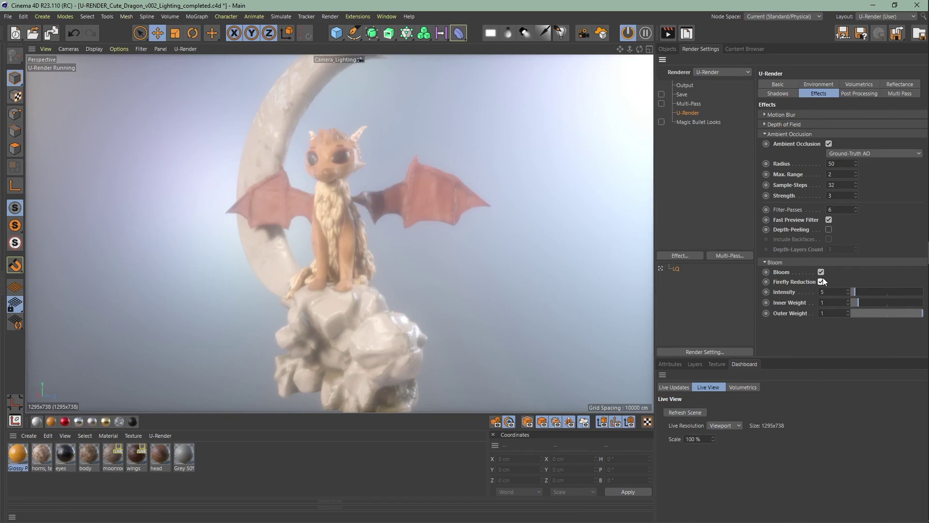
{"action": "double_click", "coordinate": [825, 291]}
{"action": "type", "text": "4.4"}
{"action": "key", "text": "BackSpace"}
{"action": "key", "text": "BackSpace"}
{"action": "key", "text": "BackSpace"}
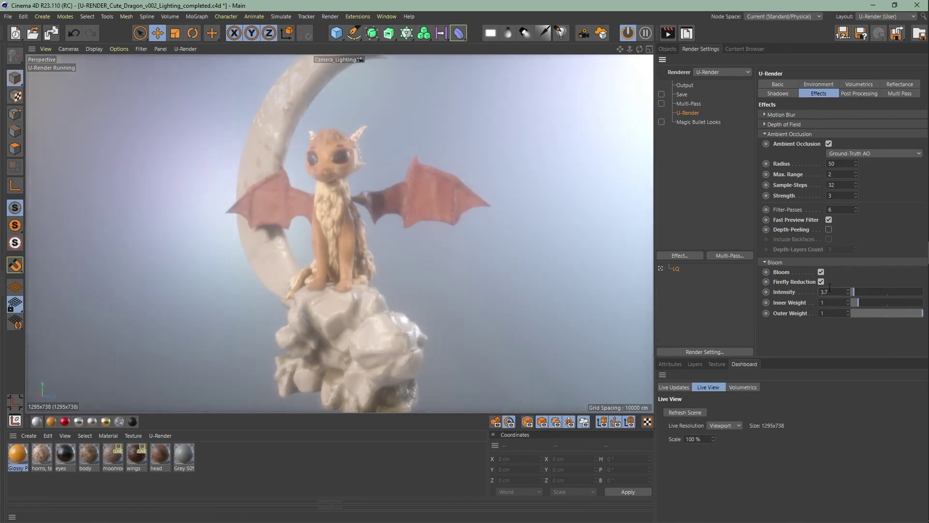
{"action": "type", "text": "0"}
{"action": "key", "text": "Return"}
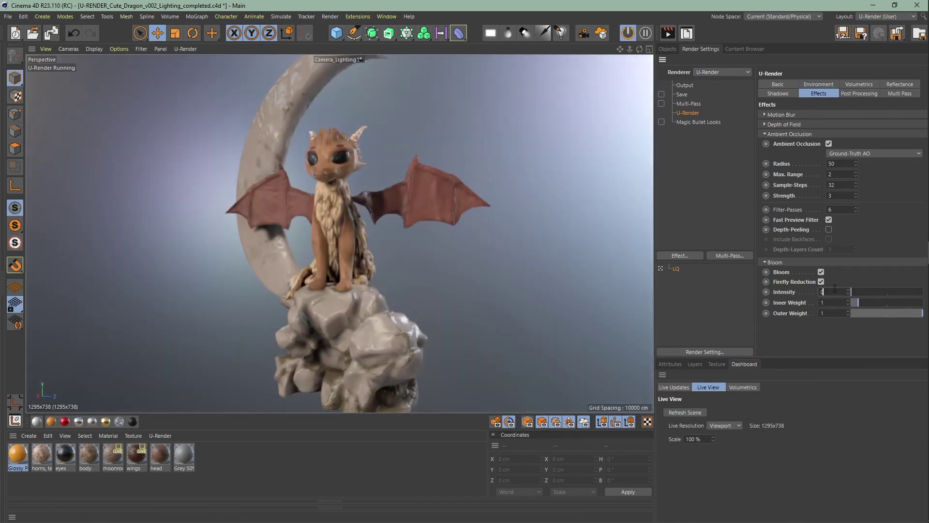
{"action": "mouse_move", "coordinate": [851, 289]}
{"action": "left_mouse_down"}
{"action": "mouse_move", "coordinate": [877, 291]}
{"action": "mouse_move", "coordinate": [852, 291]}
{"action": "left_mouse_up"}
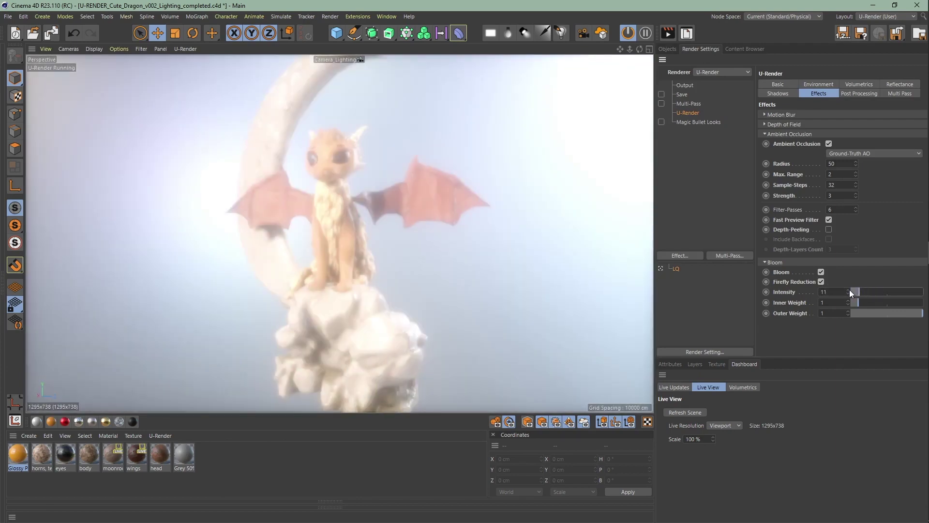
{"action": "left_click_drag", "start_coordinate": [849, 290], "coordinate": [850, 290]}
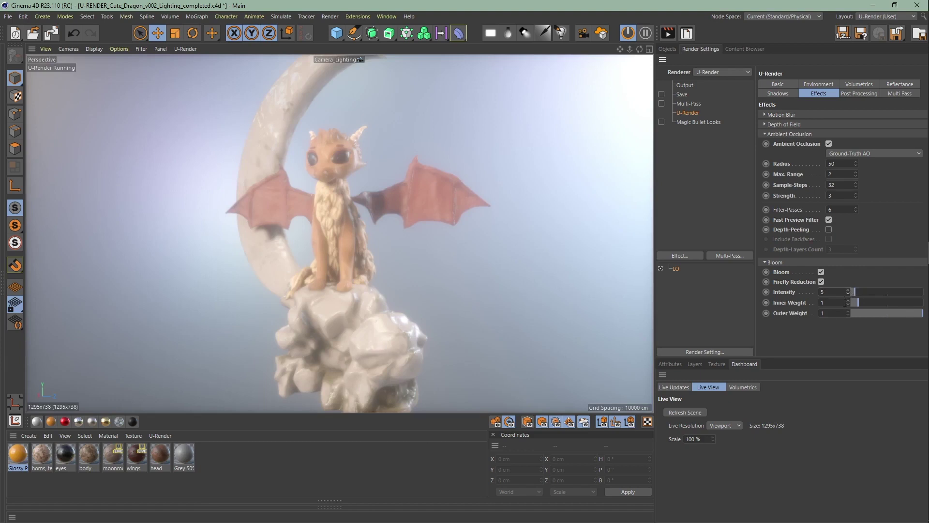
- Test Inner and Outer Weight, leave both at 1, and enter Intensity 0.5
{"action": "mouse_move", "coordinate": [855, 302]}
{"action": "left_mouse_down"}
{"action": "mouse_move", "coordinate": [900, 302]}
{"action": "mouse_move", "coordinate": [868, 302]}
{"action": "left_mouse_up"}
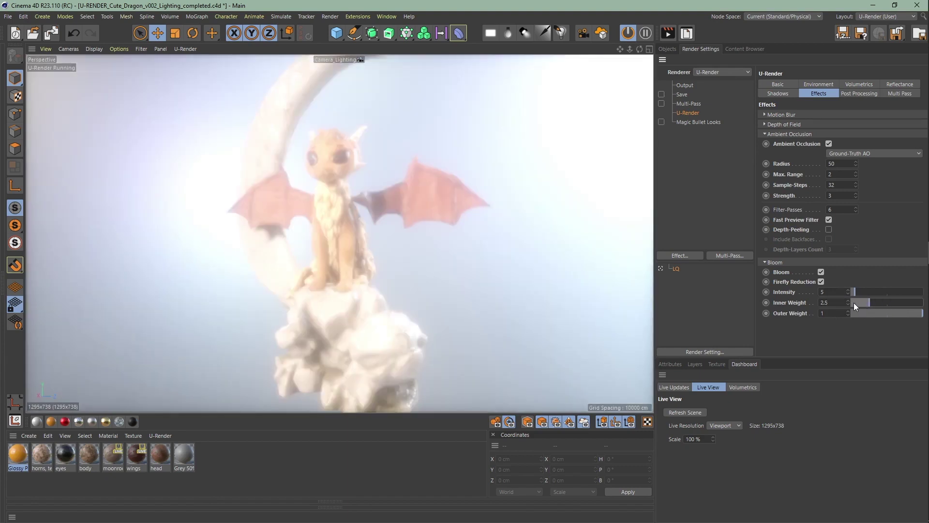
{"action": "left_click_drag", "start_coordinate": [853, 303], "coordinate": [851, 303]}
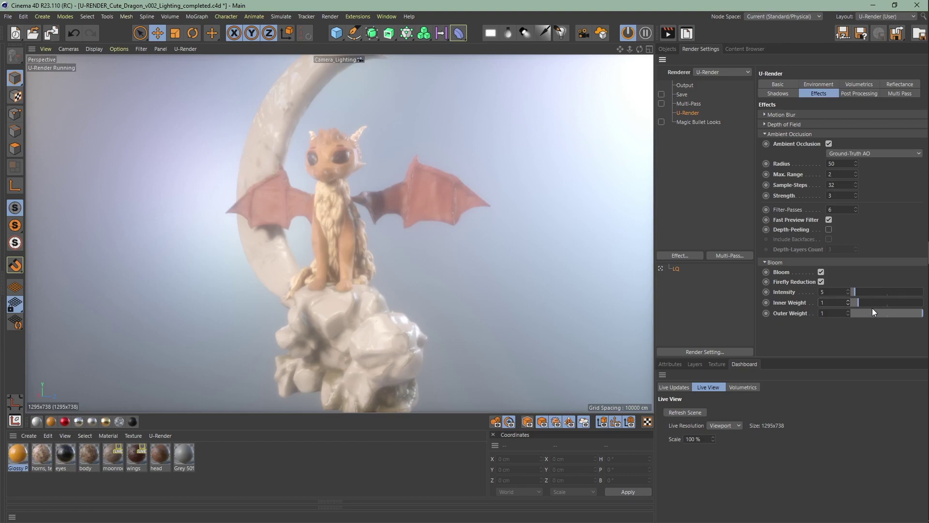
{"action": "mouse_move", "coordinate": [892, 312]}
{"action": "left_mouse_down"}
{"action": "mouse_move", "coordinate": [917, 313]}
{"action": "mouse_move", "coordinate": [859, 315]}
{"action": "left_mouse_up"}
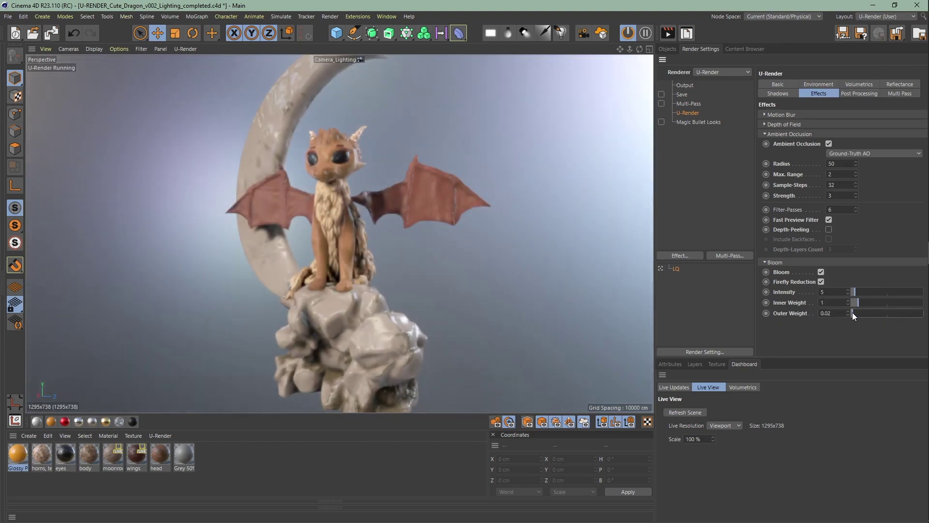
{"action": "left_click_drag", "start_coordinate": [869, 312], "coordinate": [912, 313]}
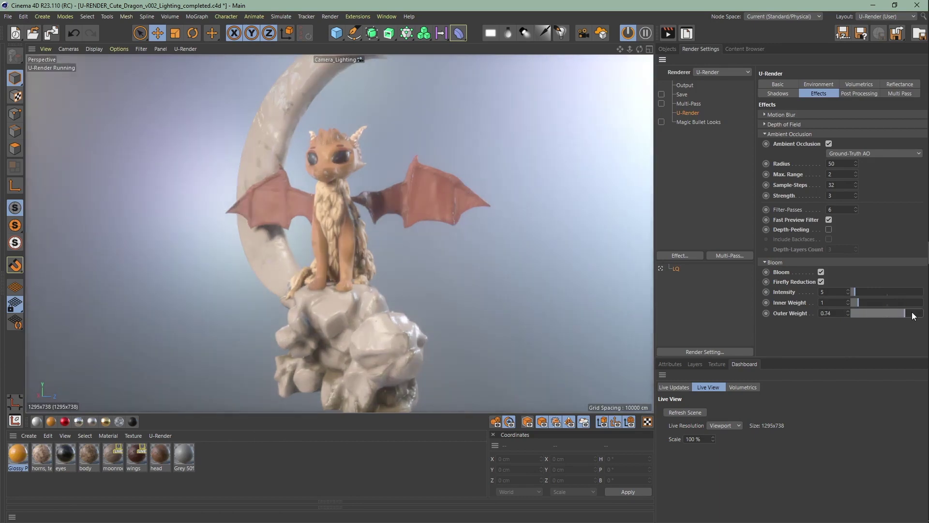
{"action": "type", "text": "1"}
{"action": "key", "text": "Return"}
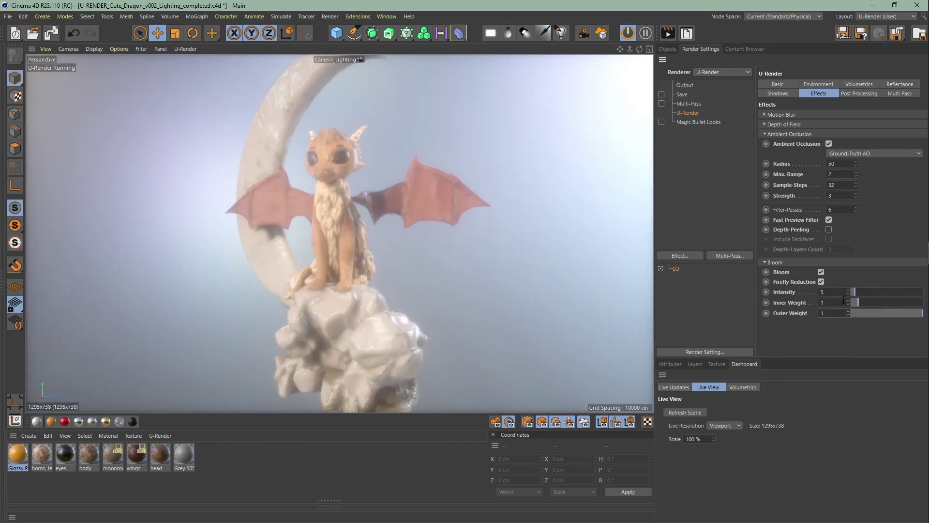
{"action": "left_click", "coordinate": [847, 293]}
{"action": "type", "text": "0,6"}
{"action": "key", "text": "BackSpace"}
{"action": "type", "text": "5"}
{"action": "key", "text": "Return"}
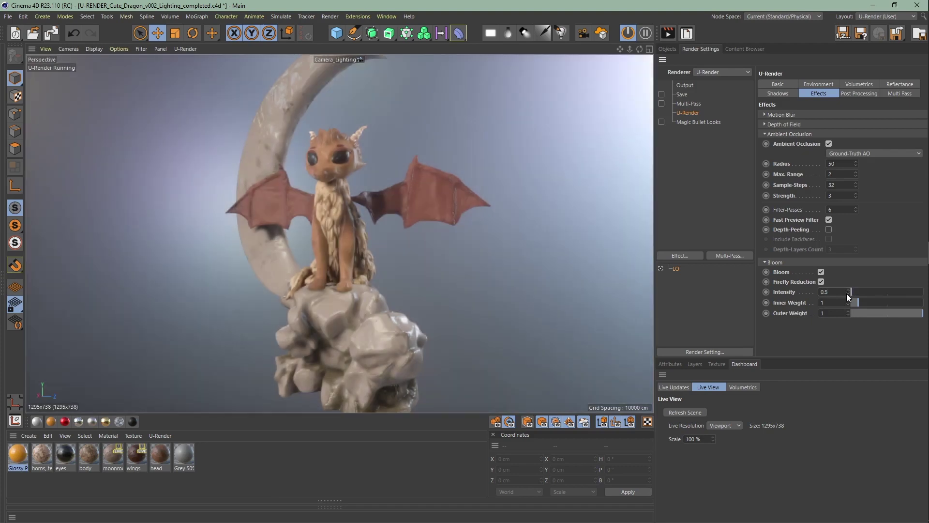
- Compare Tonemapping off and on, and try Linear mode before returning to Exponential
{"action": "left_click", "coordinate": [856, 94]}
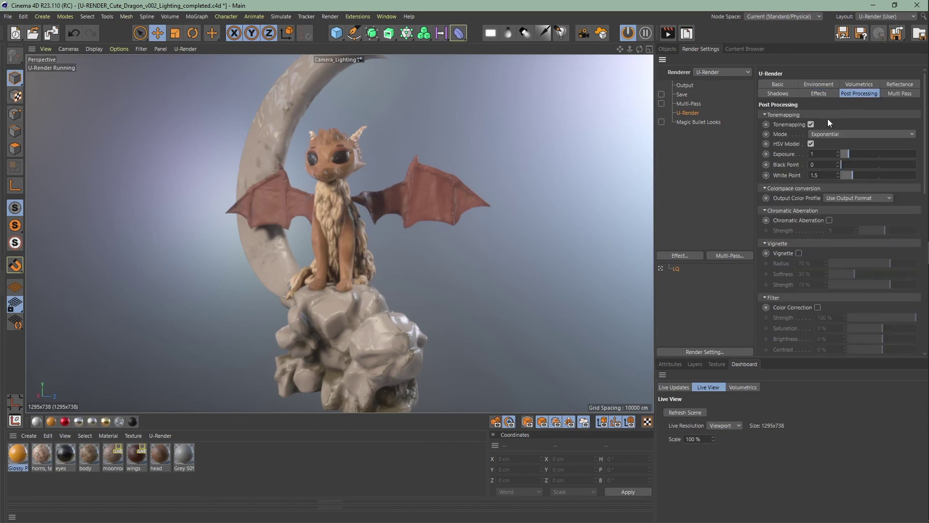
{"action": "left_click", "coordinate": [811, 124]}
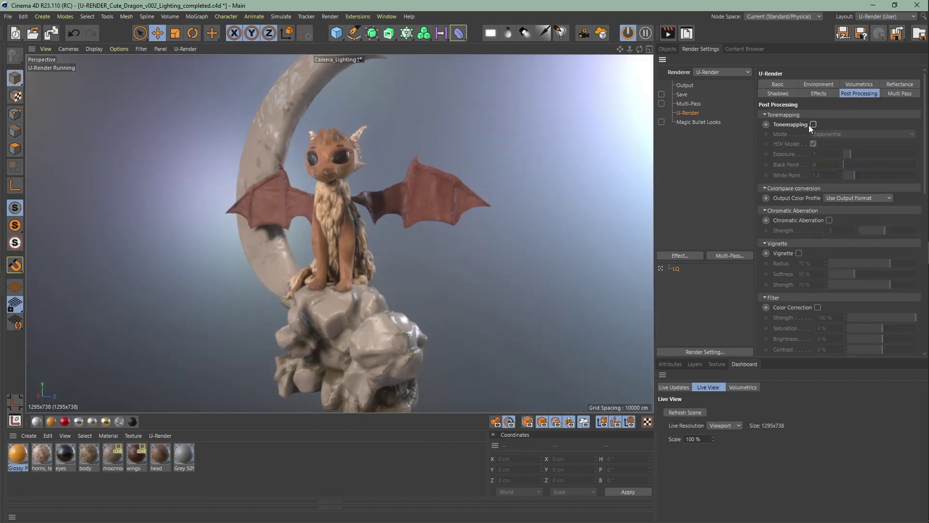
{"action": "left_click", "coordinate": [813, 125]}
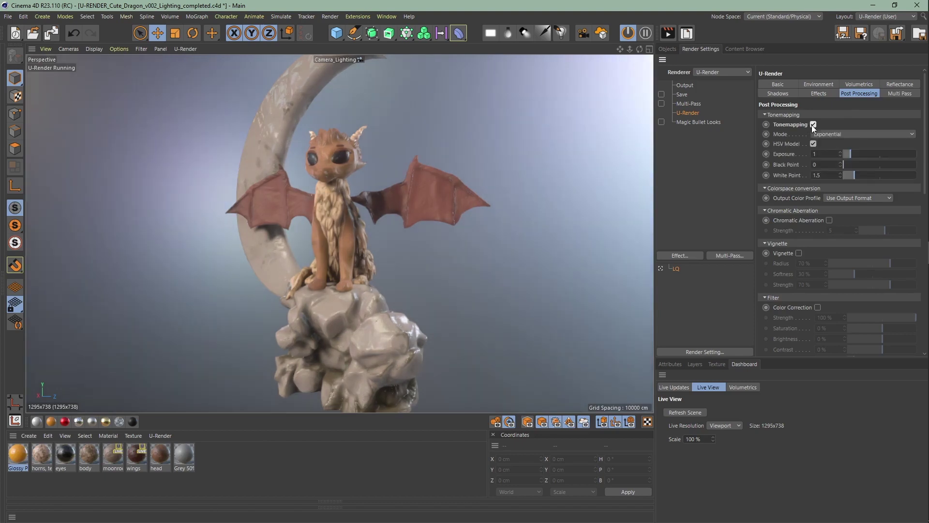
{"action": "left_click", "coordinate": [842, 134]}
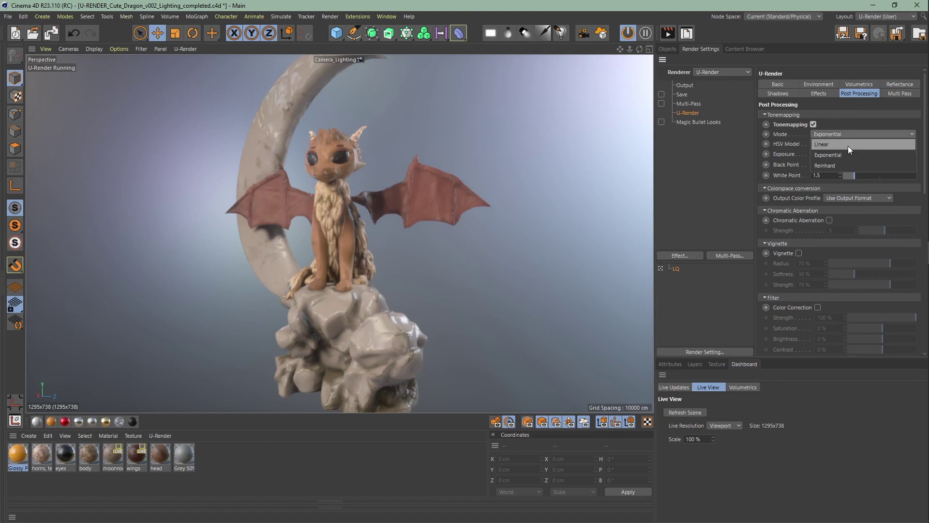
{"action": "left_click", "coordinate": [848, 146]}
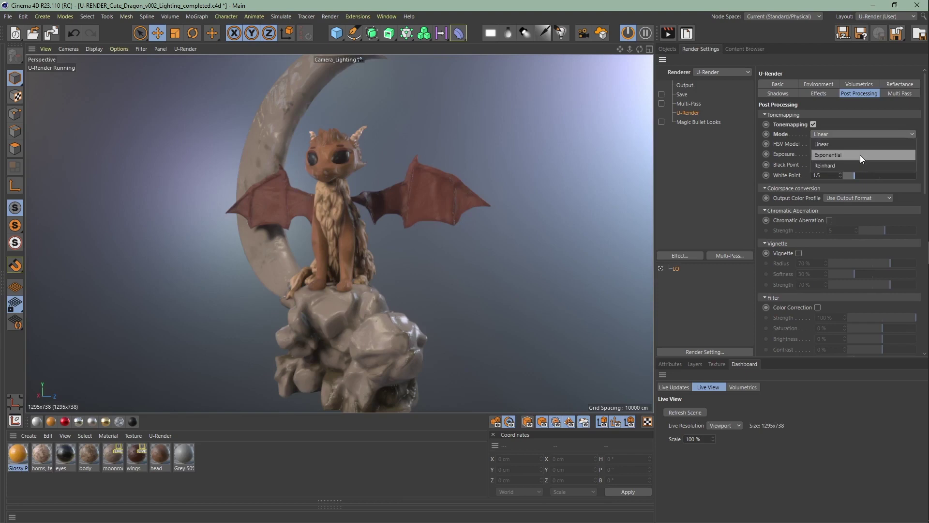
{"action": "left_click", "coordinate": [861, 154]}
- Try Reinhard, return to Exponential, re-check HSV Model, and lower Exposure to 0.15
{"action": "left_click", "coordinate": [862, 136]}
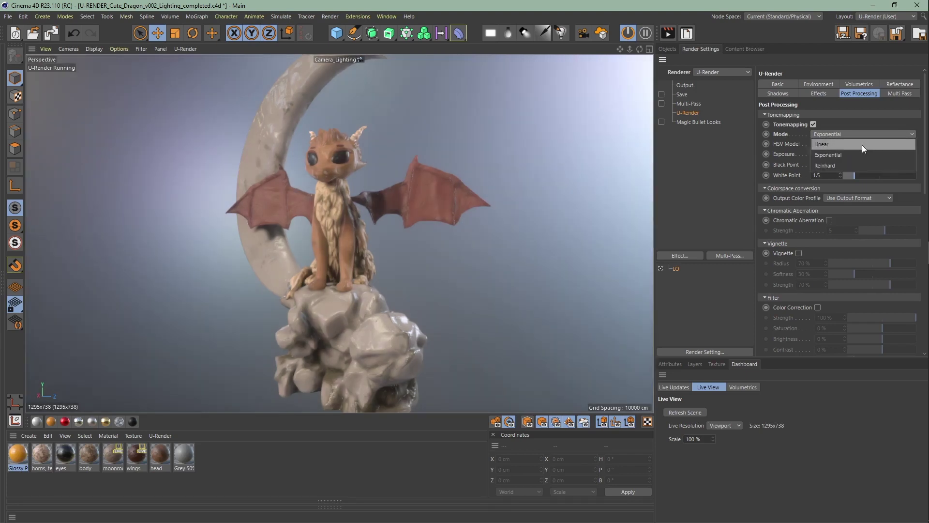
{"action": "left_click", "coordinate": [858, 165]}
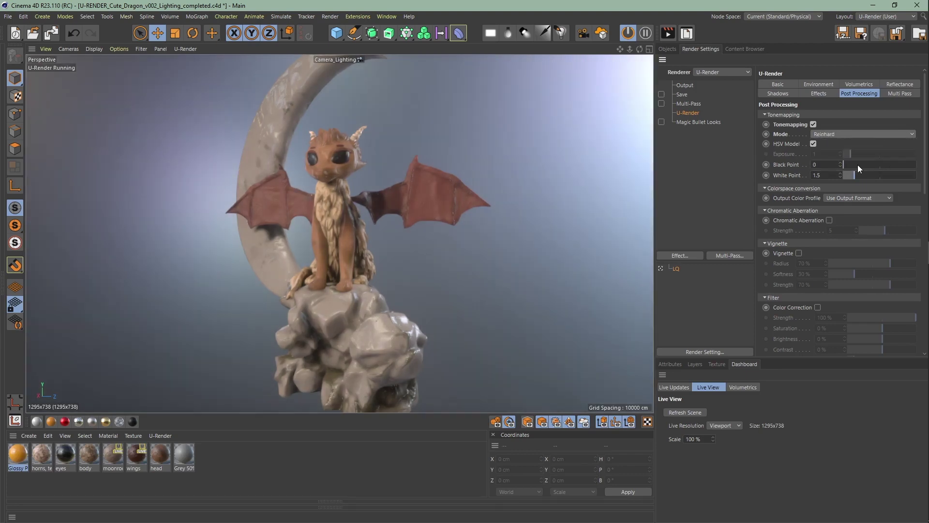
{"action": "left_click", "coordinate": [858, 136]}
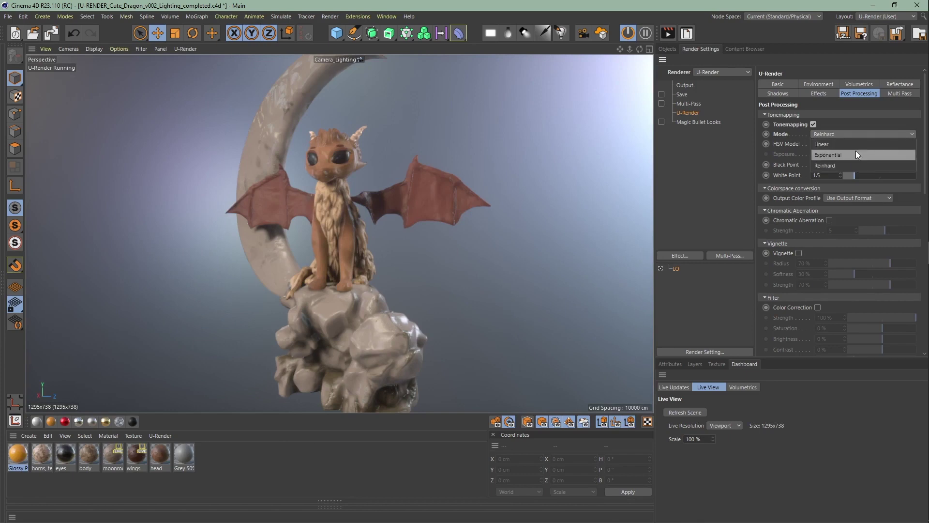
{"action": "left_click", "coordinate": [855, 150]}
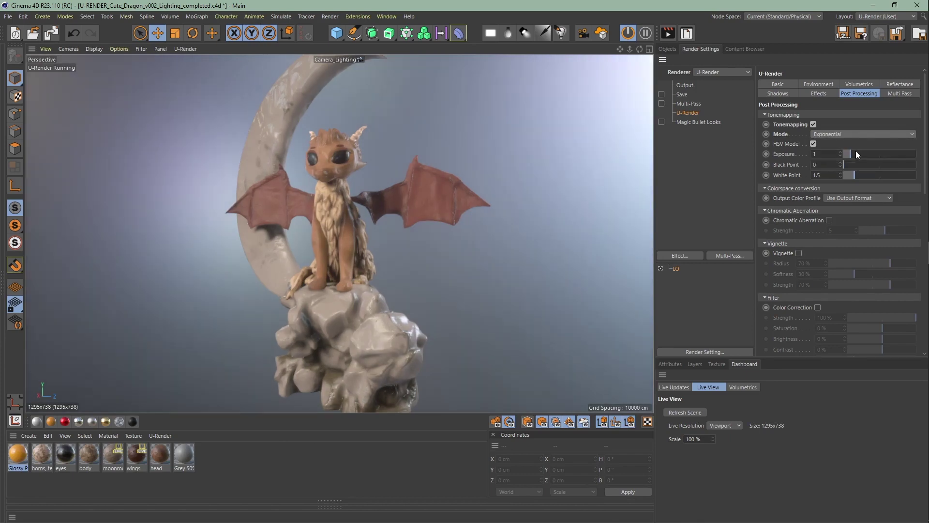
{"action": "left_click", "coordinate": [816, 145]}
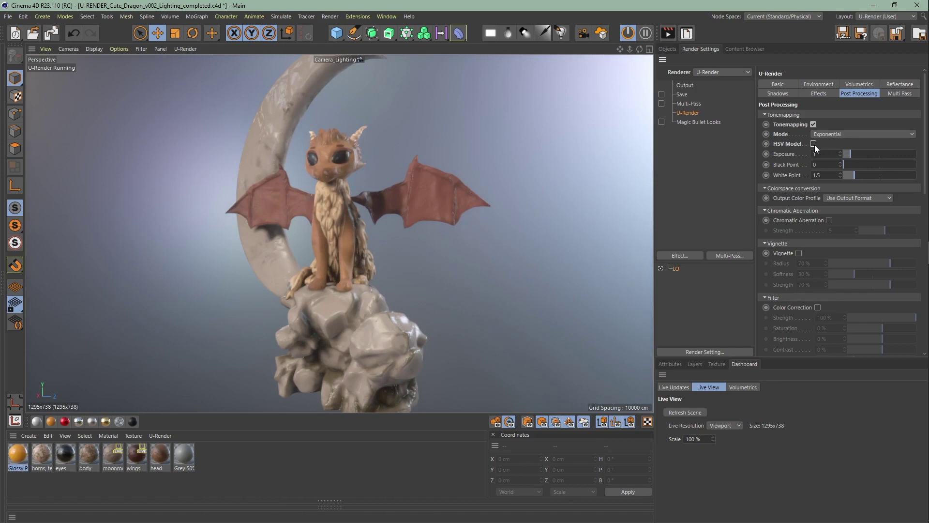
{"action": "left_click", "coordinate": [815, 144]}
{"action": "left_click", "coordinate": [846, 154]}
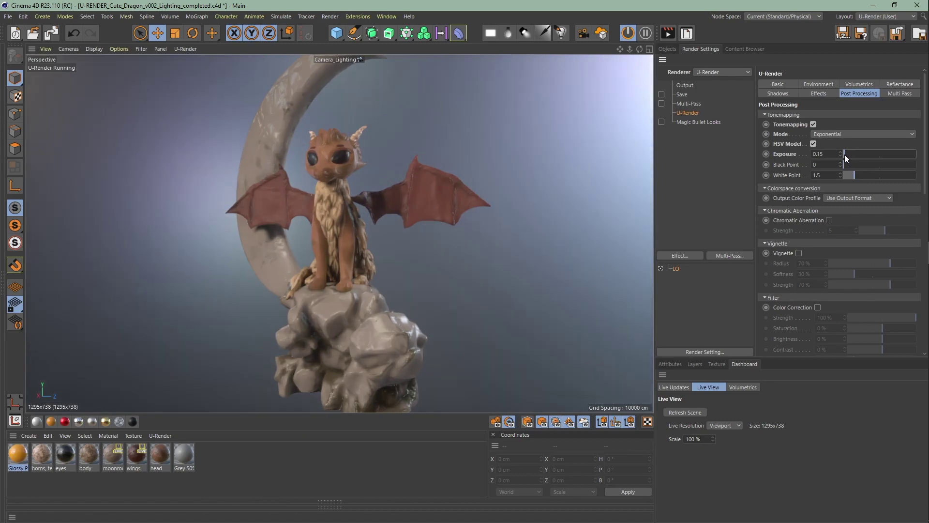
- Test the Exposure and White Point sliders on the render
{"action": "left_click_drag", "start_coordinate": [845, 155], "coordinate": [911, 154]}
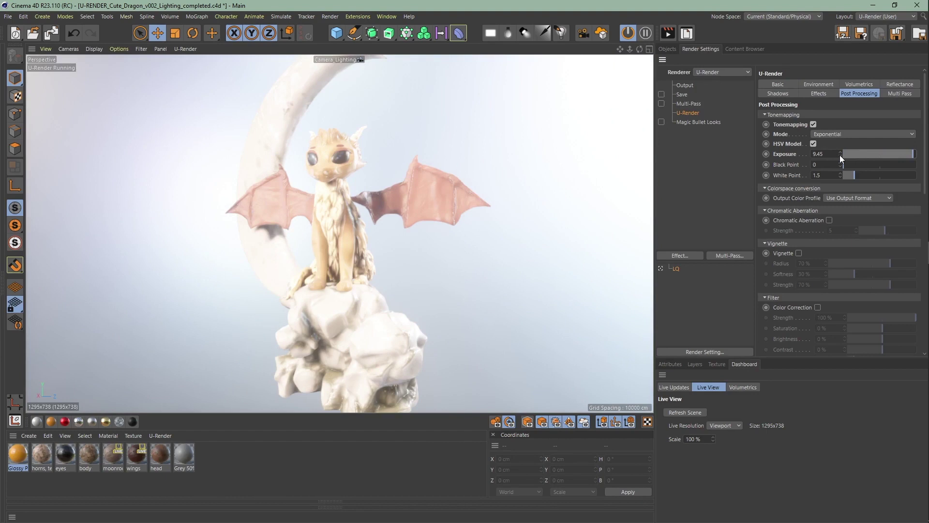
{"action": "mouse_move", "coordinate": [854, 151]}
{"action": "left_mouse_down"}
{"action": "mouse_move", "coordinate": [888, 166]}
{"action": "mouse_move", "coordinate": [846, 165]}
{"action": "left_mouse_up"}
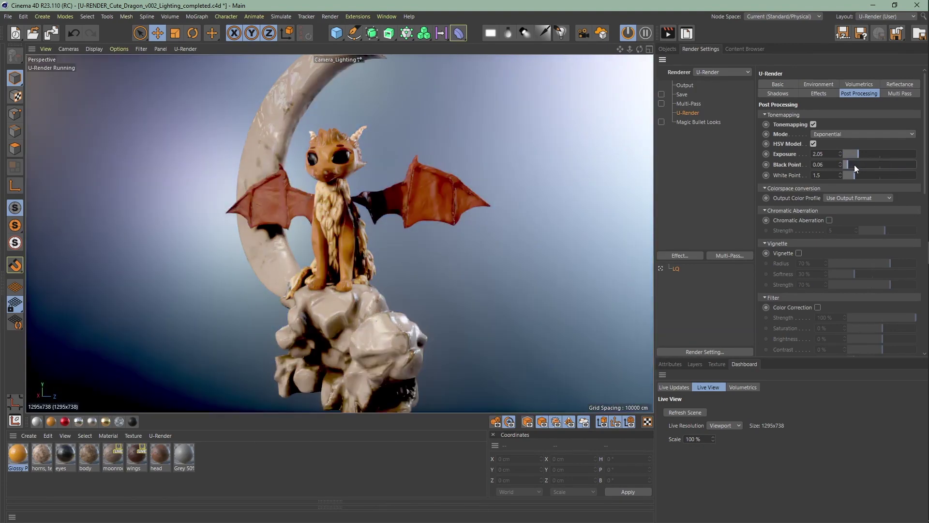
{"action": "left_click", "coordinate": [851, 178]}
{"action": "left_click_drag", "start_coordinate": [850, 179], "coordinate": [900, 178]}
- Enter Exposure 2, Black Point 0 and White Point 1.5
{"action": "double_click", "coordinate": [832, 151]}
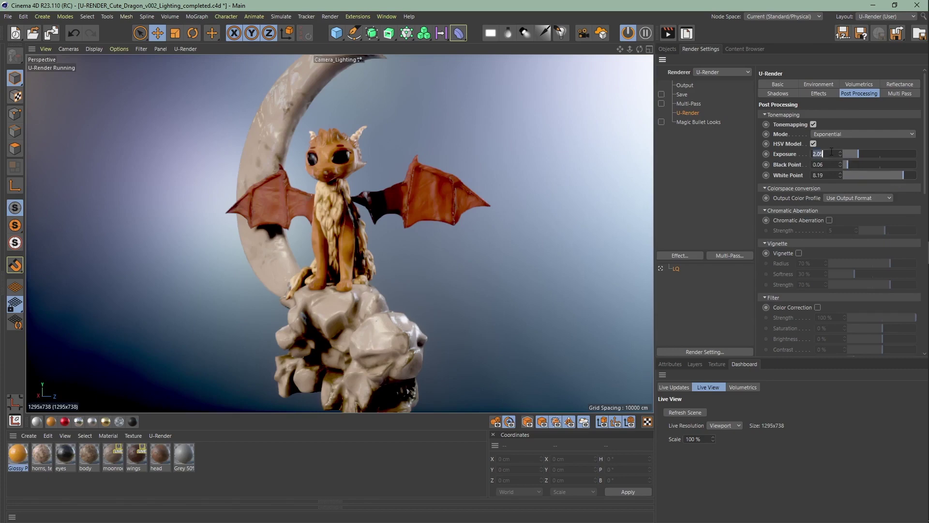
{"action": "type", "text": "2"}
{"action": "key", "text": "Return"}
{"action": "left_click", "coordinate": [841, 166]}
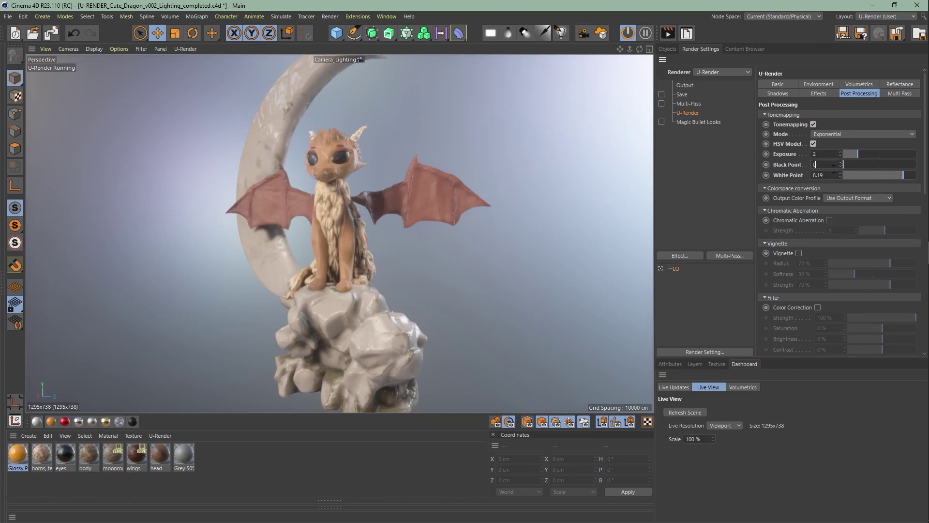
{"action": "key", "text": "Tab"}
{"action": "type", "text": "1"}
{"action": "key", "text": "Return"}
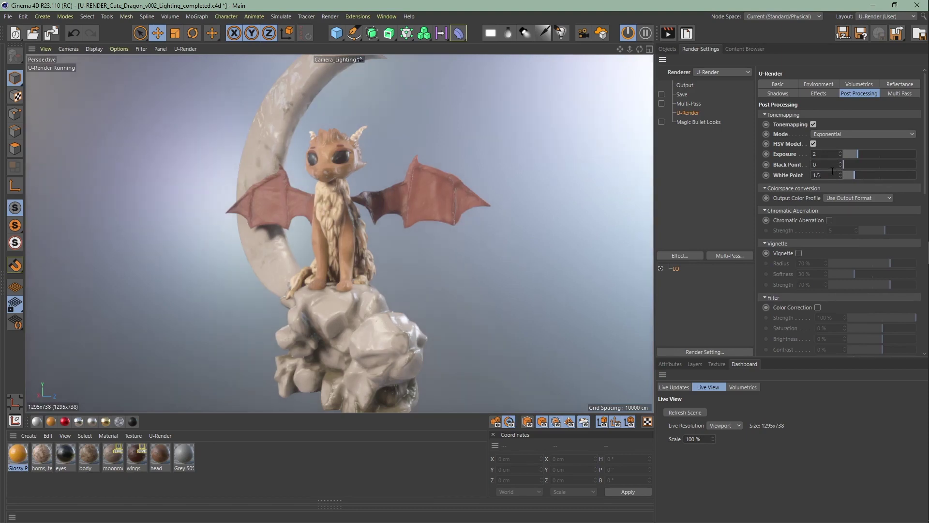
{"action": "left_click", "coordinate": [848, 196]}
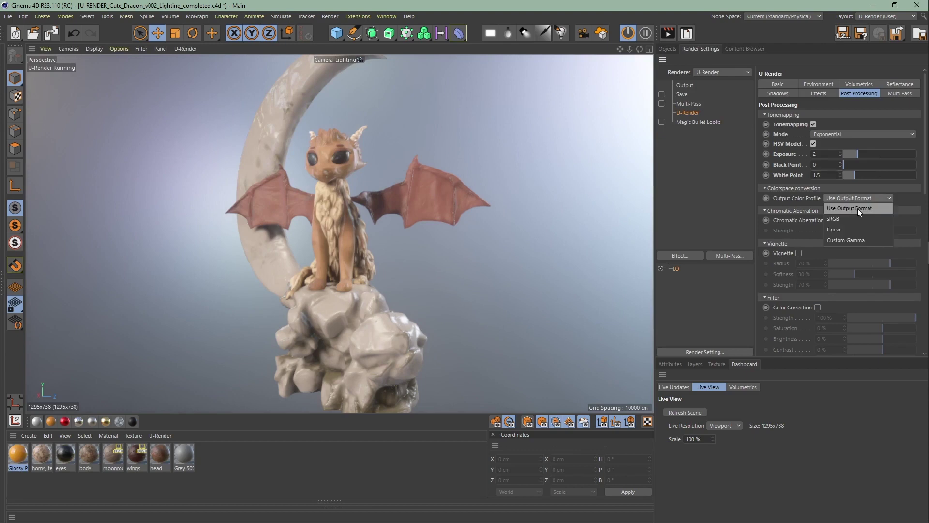
{"action": "left_click", "coordinate": [854, 220]}
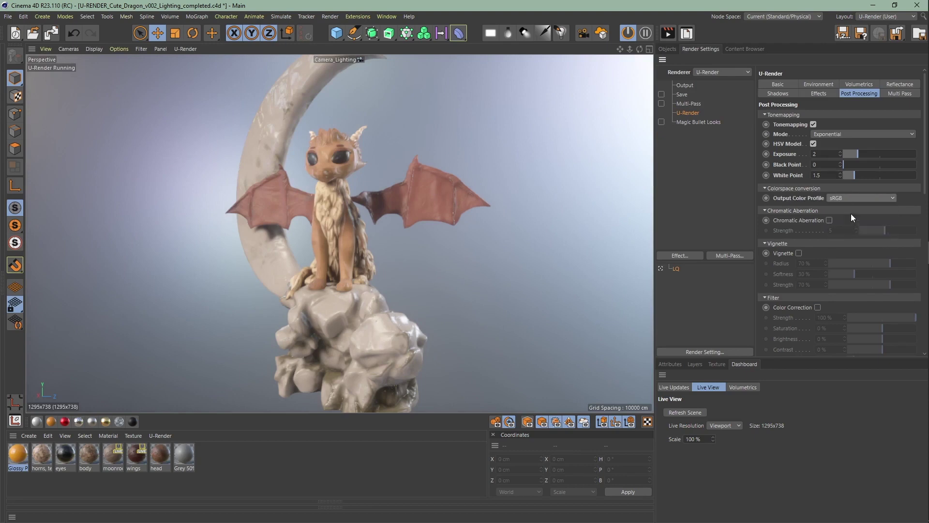
{"action": "left_click", "coordinate": [851, 196]}
{"action": "left_click", "coordinate": [858, 227]}
{"action": "left_click", "coordinate": [858, 200]}
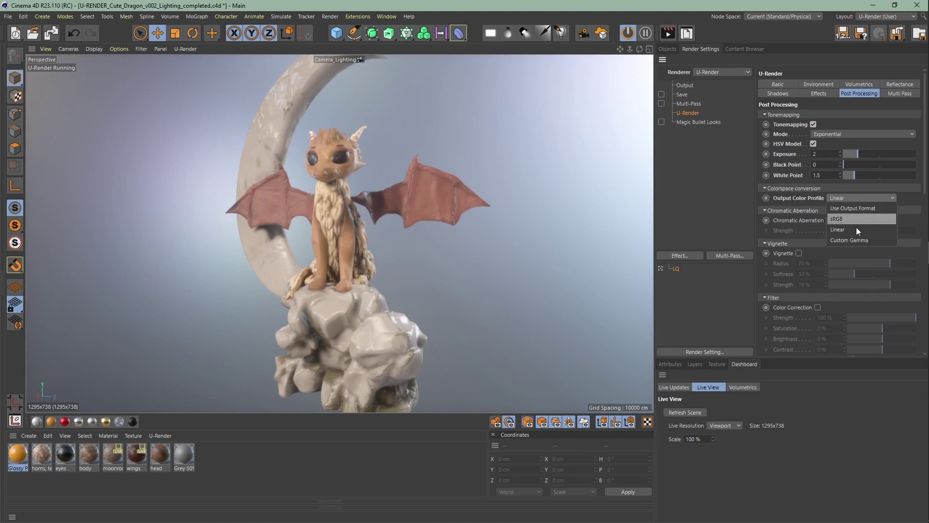
{"action": "left_click", "coordinate": [864, 240]}
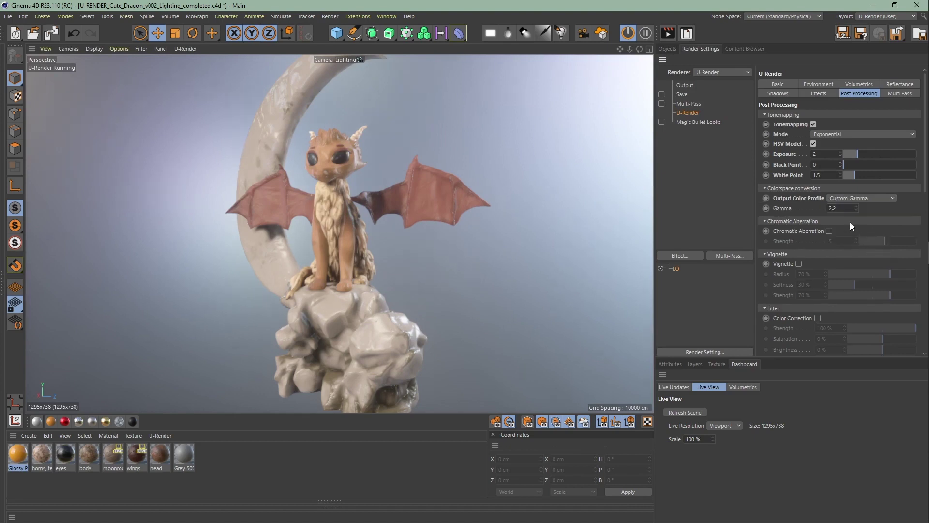
{"action": "type", "text": "0"}
{"action": "key", "text": "Return"}
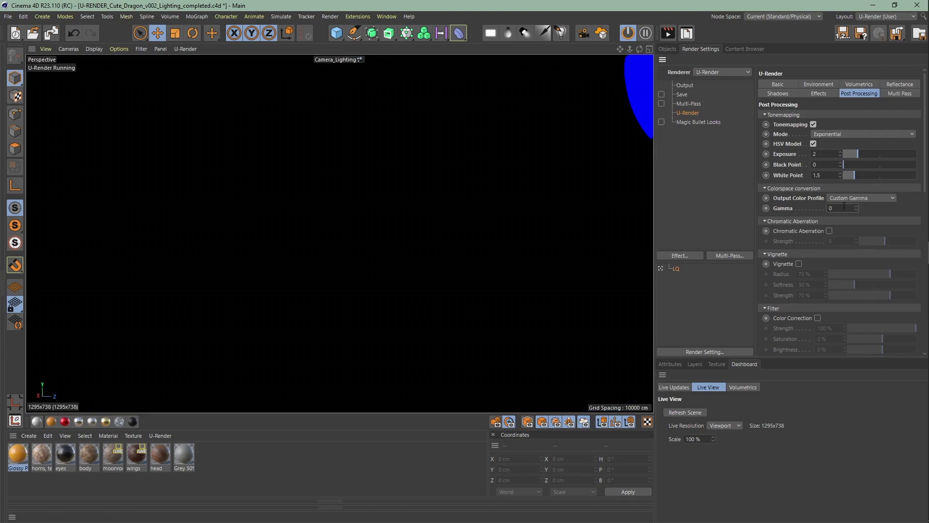
{"action": "left_click_drag", "start_coordinate": [834, 207], "coordinate": [840, 208]}
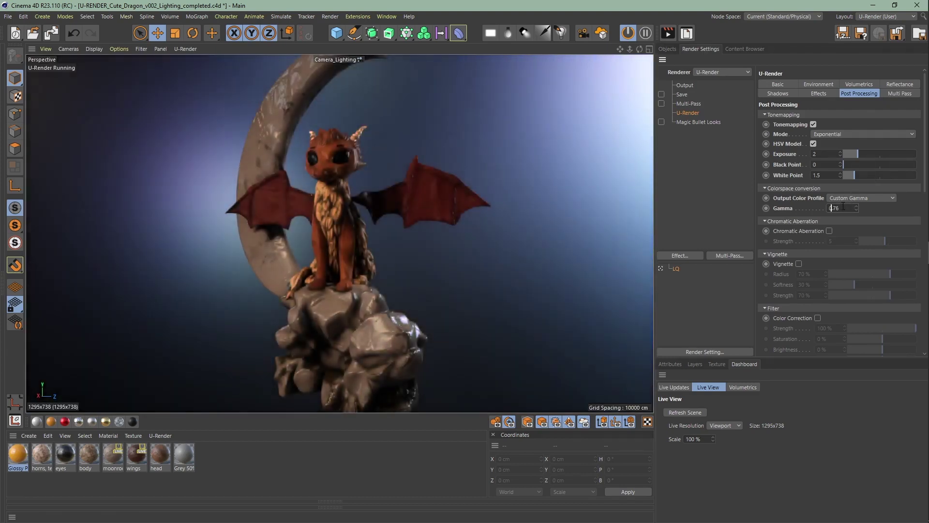
{"action": "left_click", "coordinate": [840, 208]}
{"action": "type", "text": "3"}
{"action": "key", "text": "Return"}
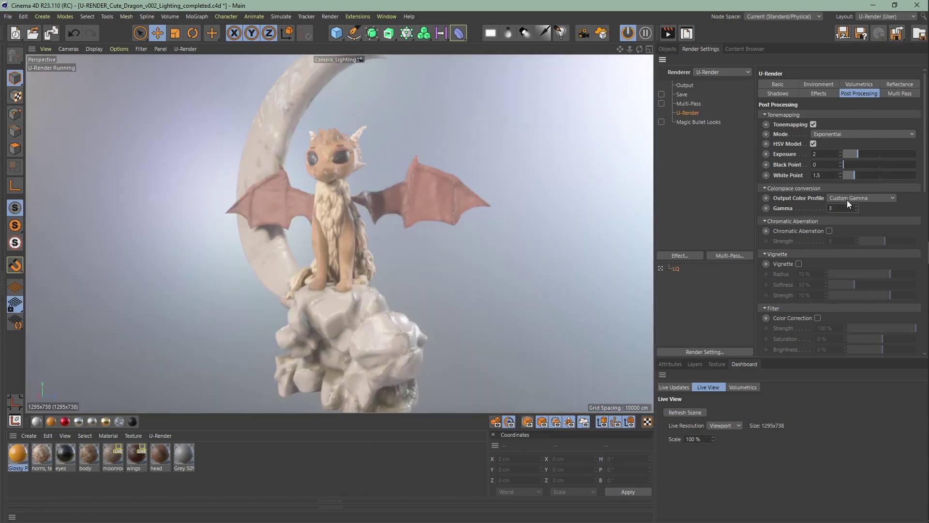
{"action": "left_click", "coordinate": [847, 201]}
{"action": "left_click", "coordinate": [851, 209]}
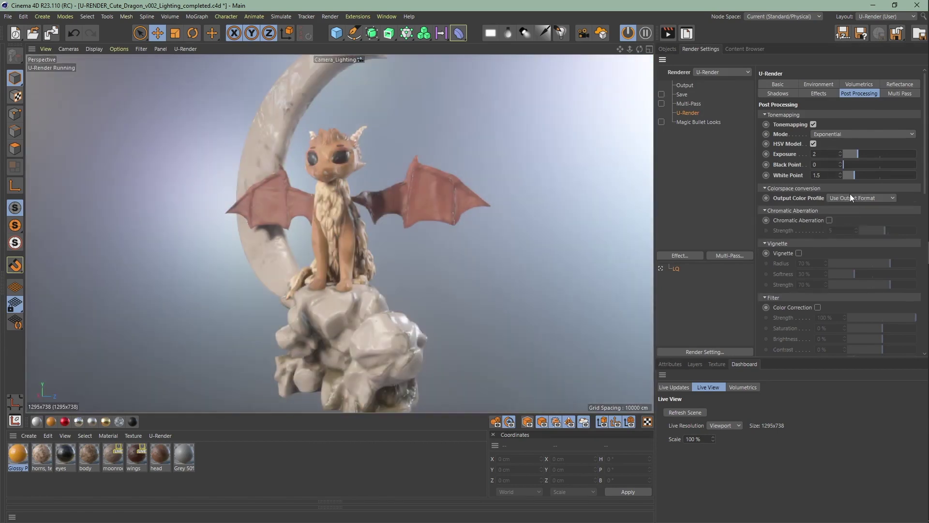
- Enable Chromatic Aberration, test strengths 24 and 39, then settle on Strength 2
{"action": "left_click", "coordinate": [829, 221]}
{"action": "left_click_drag", "start_coordinate": [866, 233], "coordinate": [880, 235]}
{"action": "left_click_drag", "start_coordinate": [878, 233], "coordinate": [918, 236]}
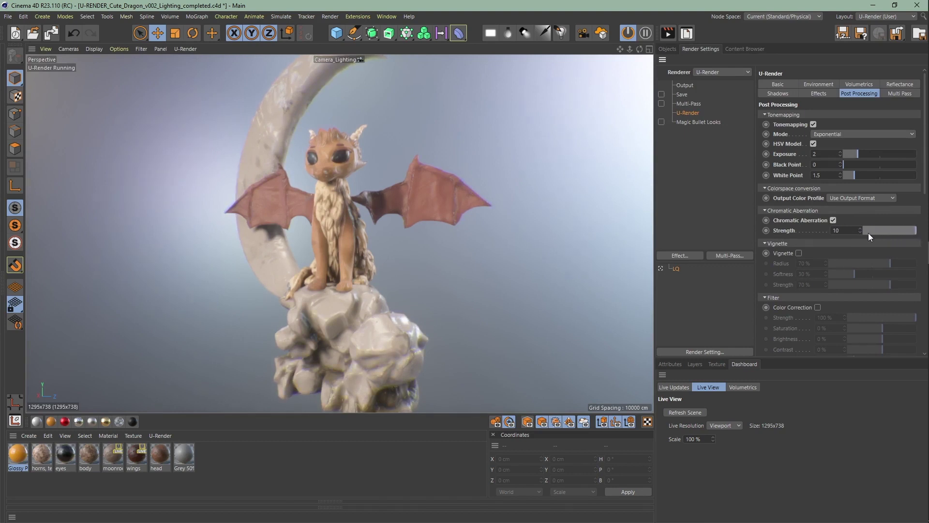
{"action": "left_click", "coordinate": [851, 233]}
{"action": "type", "text": "24"}
{"action": "key", "text": "Return"}
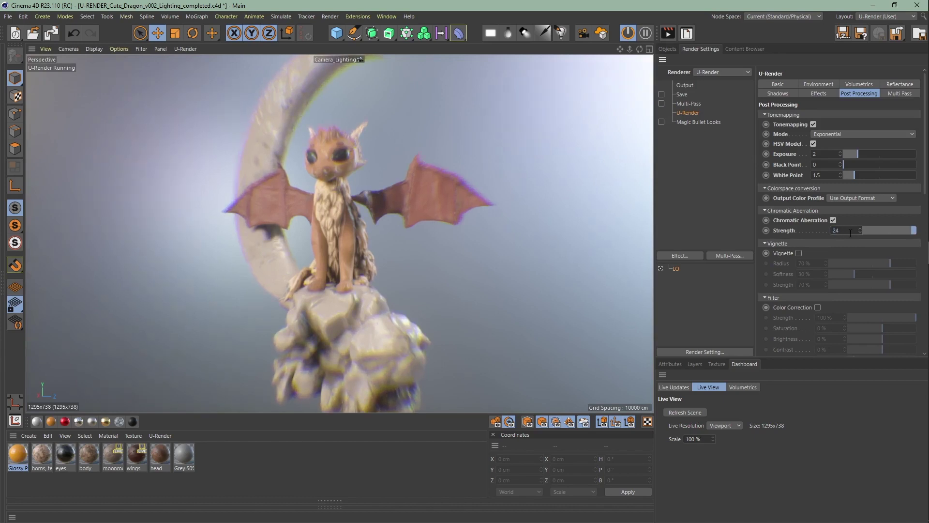
{"action": "type", "text": "39"}
{"action": "key", "text": "Return"}
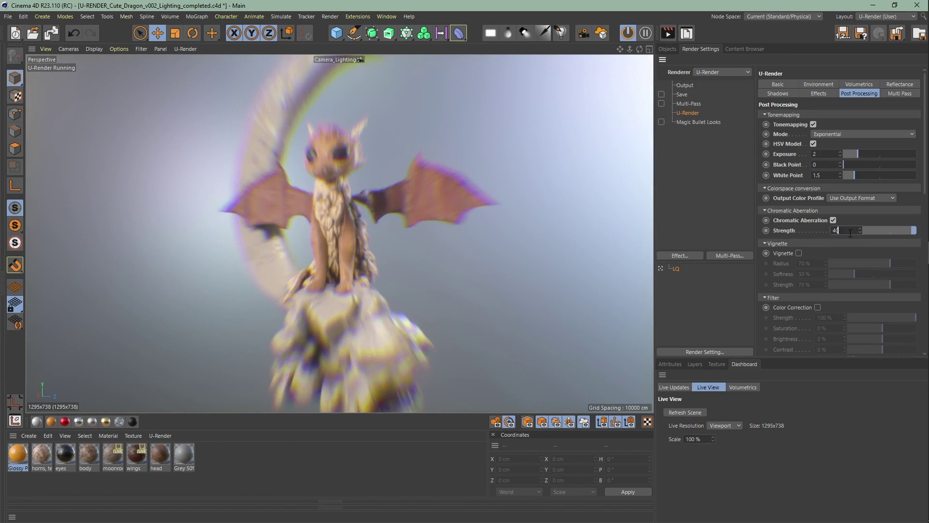
{"action": "key", "text": "Return"}
{"action": "type", "text": "2"}
{"action": "key", "text": "Return"}
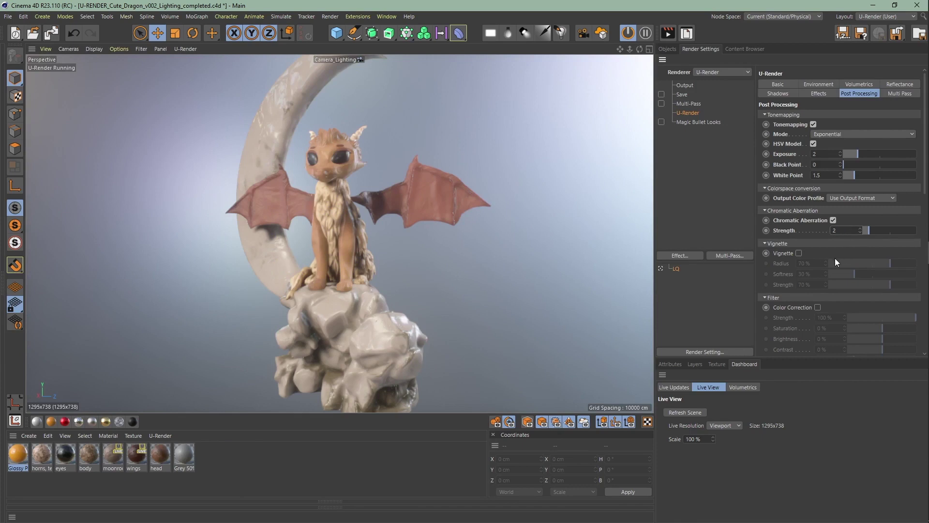
- Enable Vignette, trial its sliders, then enter Radius 70%, Softness 30%, Strength 30%
{"action": "left_click", "coordinate": [800, 253]}
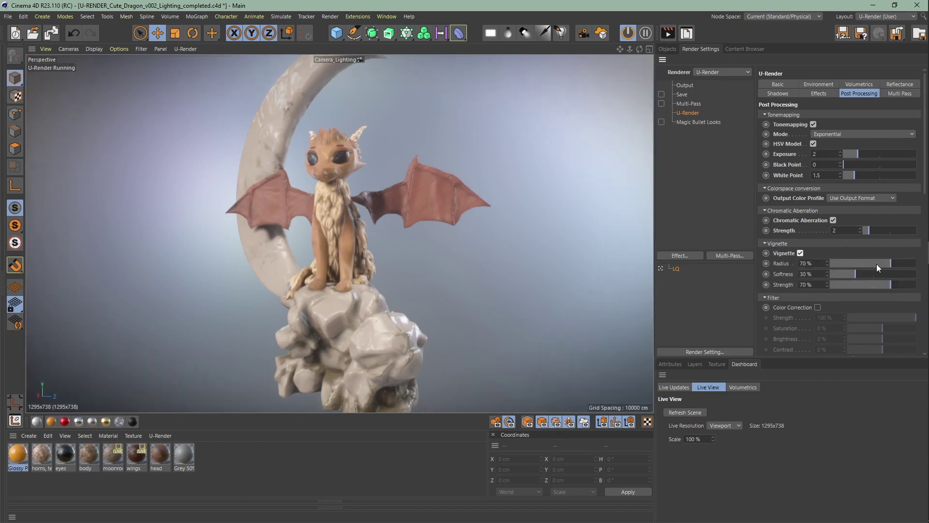
{"action": "left_click_drag", "start_coordinate": [877, 264], "coordinate": [846, 263]}
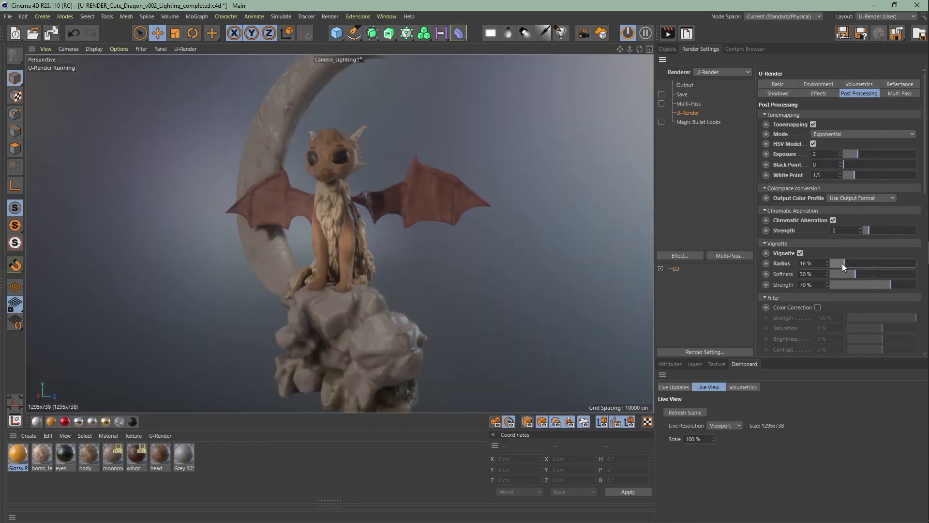
{"action": "left_click_drag", "start_coordinate": [846, 264], "coordinate": [914, 270]}
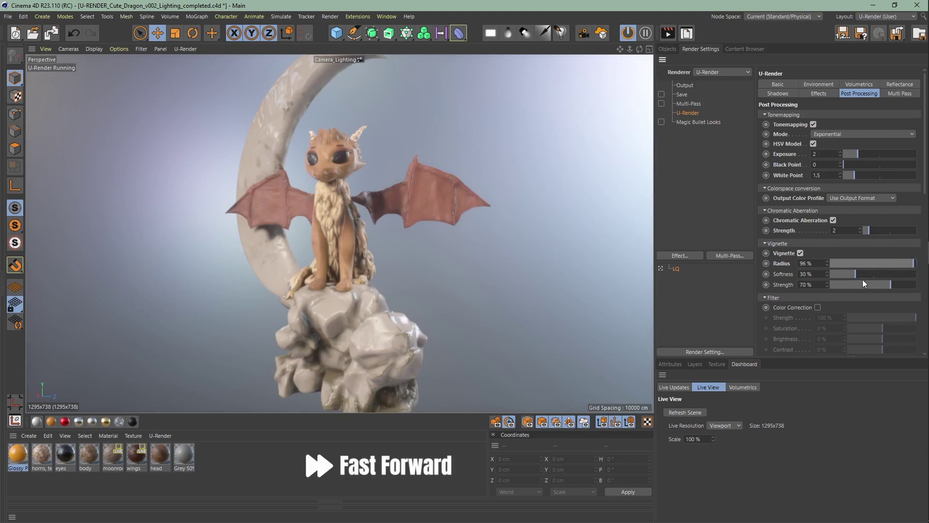
{"action": "left_click", "coordinate": [862, 265]}
{"action": "left_click_drag", "start_coordinate": [855, 275], "coordinate": [839, 275]}
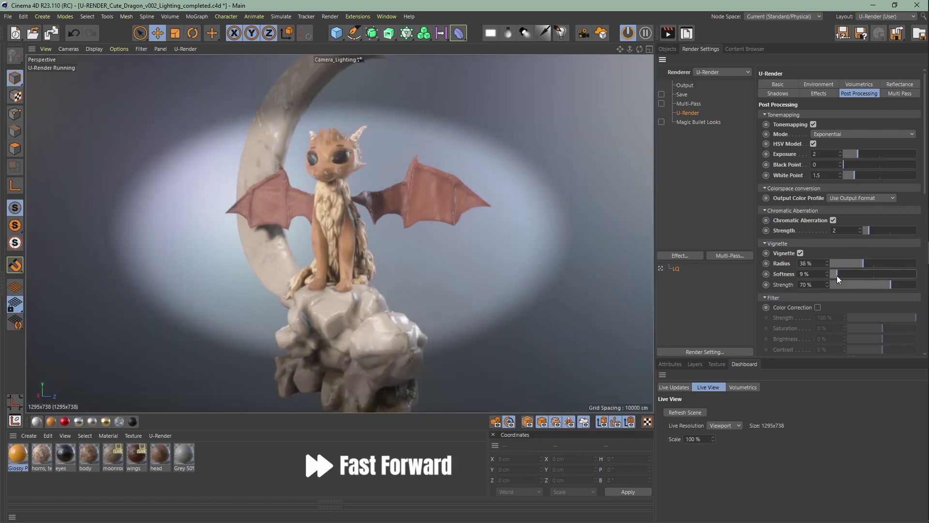
{"action": "mouse_move", "coordinate": [839, 276]}
{"action": "left_mouse_down"}
{"action": "mouse_move", "coordinate": [909, 276]}
{"action": "mouse_move", "coordinate": [843, 277]}
{"action": "mouse_move", "coordinate": [840, 287]}
{"action": "mouse_move", "coordinate": [919, 290]}
{"action": "left_mouse_up"}
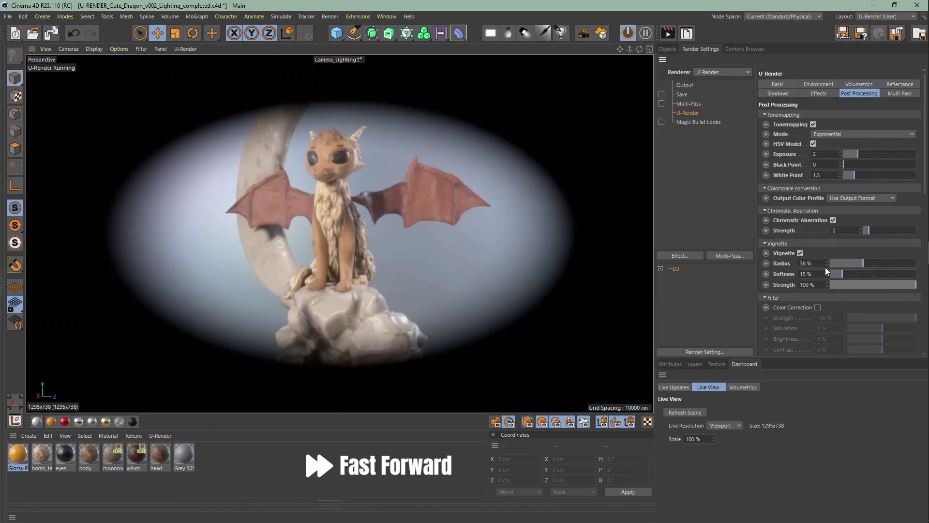
{"action": "type", "text": "70"}
{"action": "key", "text": "Tab"}
{"action": "type", "text": "30"}
{"action": "key", "text": "Tab"}
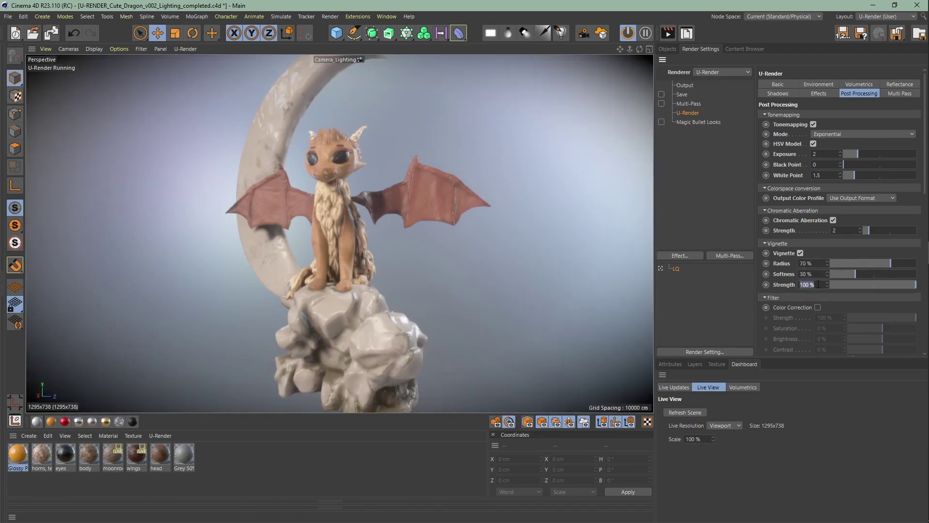
{"action": "type", "text": "30"}
{"action": "key", "text": "Return"}
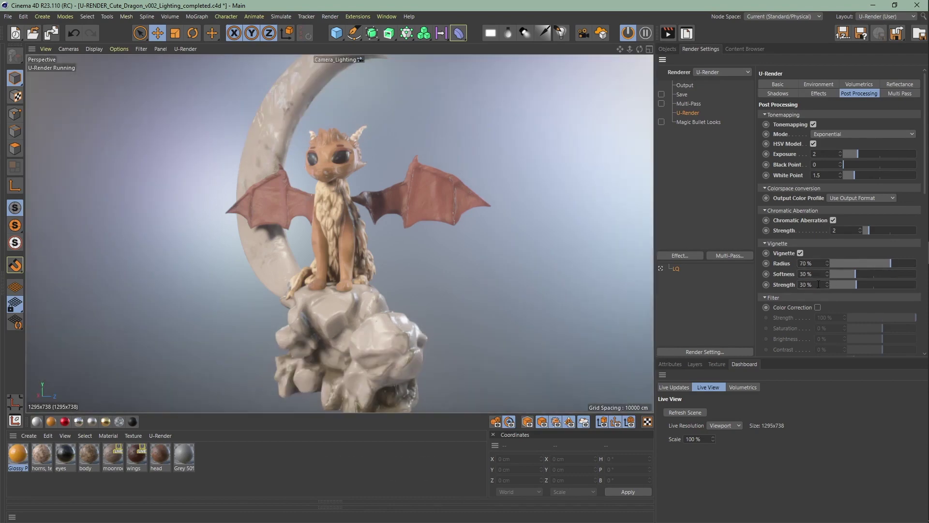
{"action": "scroll", "coordinate": [809, 299], "scroll_direction": "down", "scroll_amount": 2}
{"action": "scroll", "coordinate": [810, 299], "scroll_direction": "down", "scroll_amount": 2}
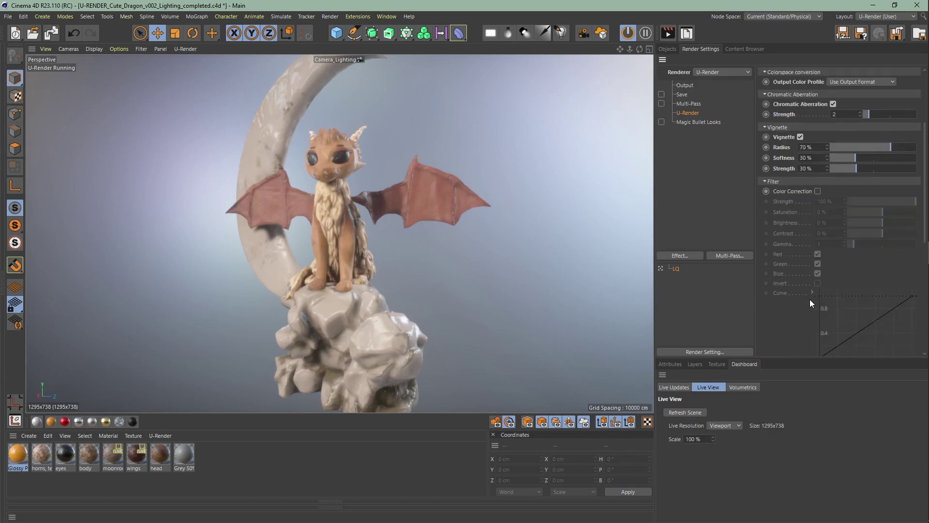
{"action": "scroll", "coordinate": [809, 300], "scroll_direction": "down", "scroll_amount": 2}
{"action": "scroll", "coordinate": [810, 288], "scroll_direction": "down", "scroll_amount": 1}
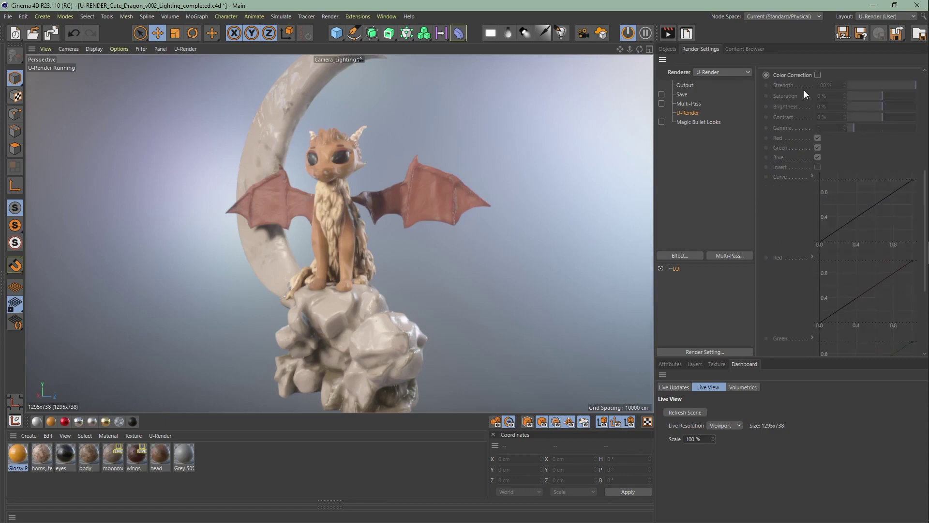
- Enable Color Correction, trial saturation, brightness, contrast and gamma, then reset them to neutral
{"action": "left_click", "coordinate": [819, 75]}
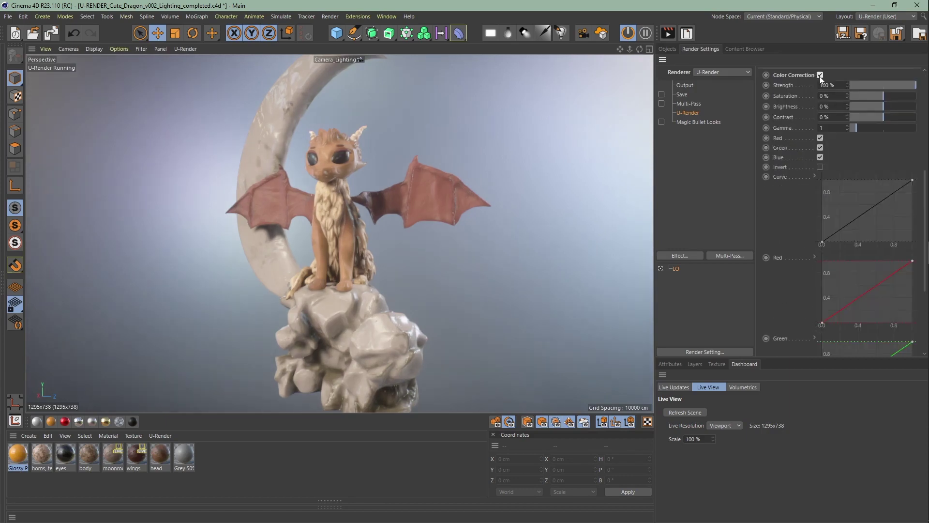
{"action": "left_click_drag", "start_coordinate": [890, 93], "coordinate": [849, 95]}
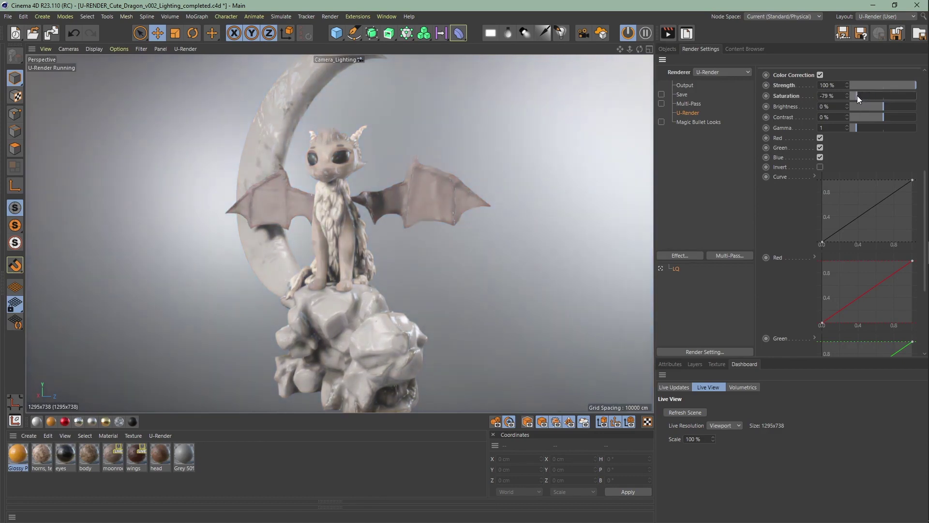
{"action": "mouse_move", "coordinate": [851, 94]}
{"action": "left_mouse_down"}
{"action": "mouse_move", "coordinate": [920, 103]}
{"action": "mouse_move", "coordinate": [890, 98]}
{"action": "mouse_move", "coordinate": [858, 110]}
{"action": "mouse_move", "coordinate": [908, 111]}
{"action": "mouse_move", "coordinate": [853, 117]}
{"action": "mouse_move", "coordinate": [902, 115]}
{"action": "left_mouse_up"}
{"action": "left_click", "coordinate": [883, 116]}
{"action": "left_click", "coordinate": [871, 119]}
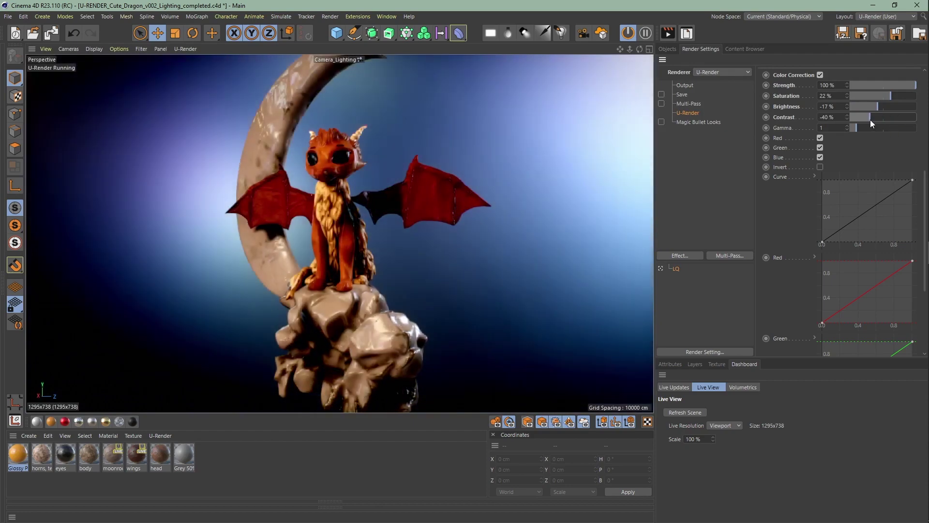
{"action": "mouse_move", "coordinate": [870, 123]}
{"action": "left_mouse_down"}
{"action": "mouse_move", "coordinate": [888, 129]}
{"action": "mouse_move", "coordinate": [854, 126]}
{"action": "mouse_move", "coordinate": [870, 130]}
{"action": "left_mouse_up"}
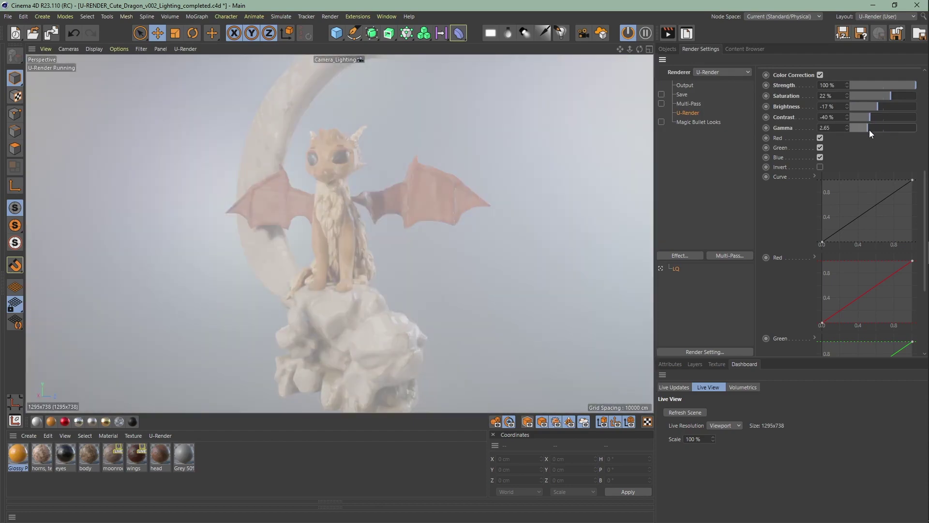
{"action": "left_click", "coordinate": [849, 98]}
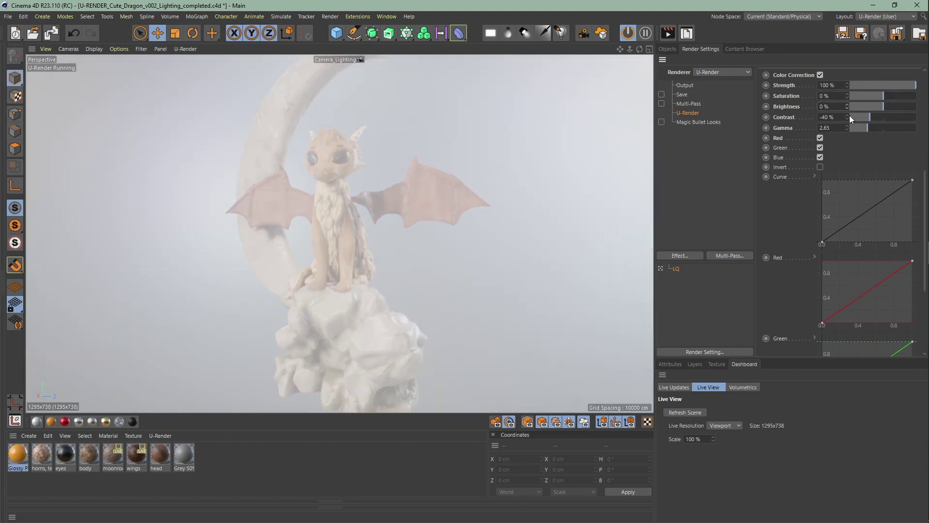
{"action": "left_click", "coordinate": [848, 117]}
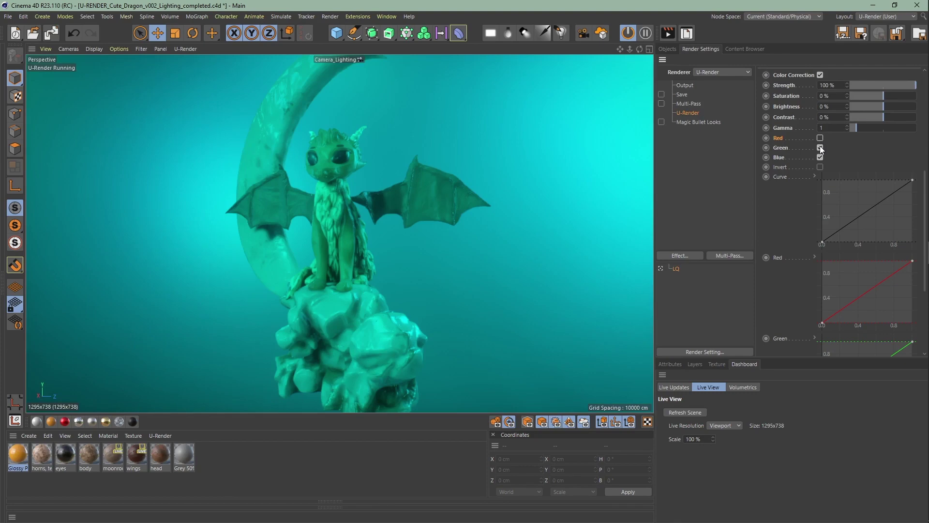
{"action": "left_click", "coordinate": [821, 147]}
{"action": "left_click", "coordinate": [820, 137]}
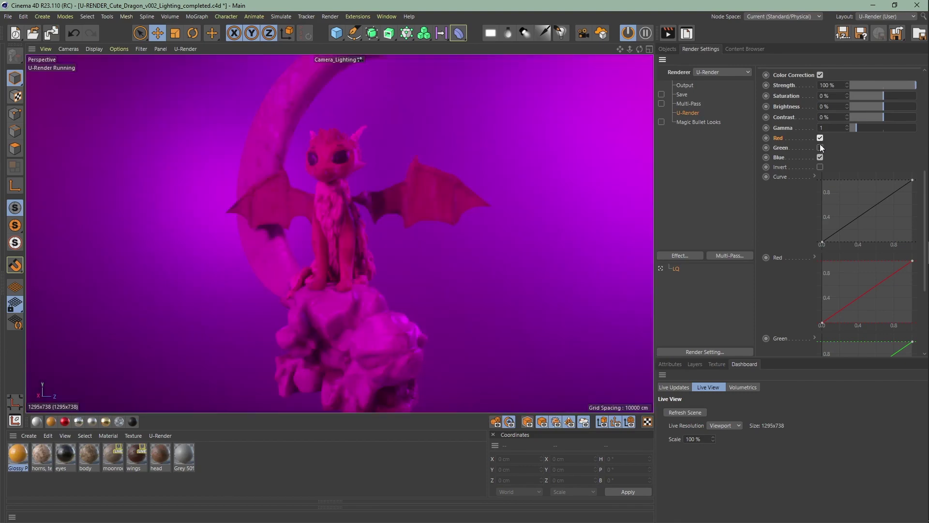
{"action": "left_click", "coordinate": [821, 148]}
{"action": "left_click", "coordinate": [821, 157]}
{"action": "left_click", "coordinate": [821, 157]}
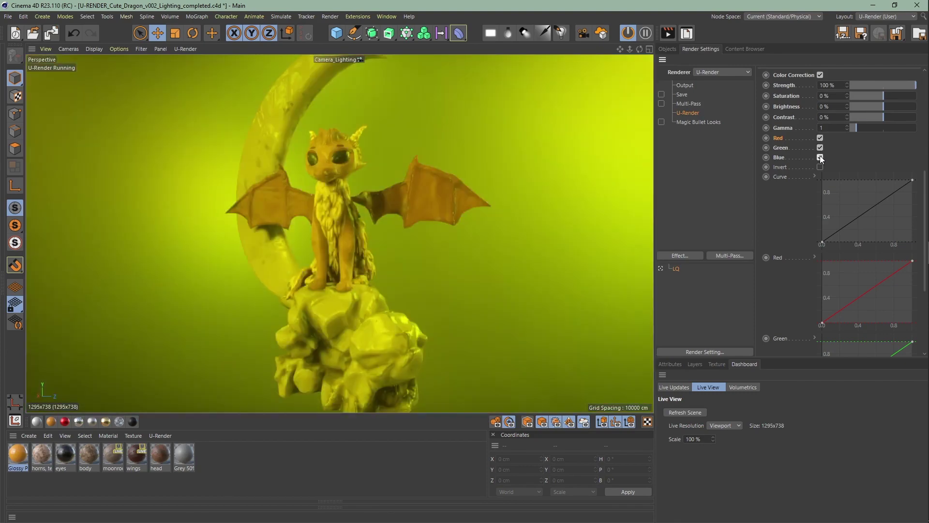
{"action": "left_click", "coordinate": [821, 147]}
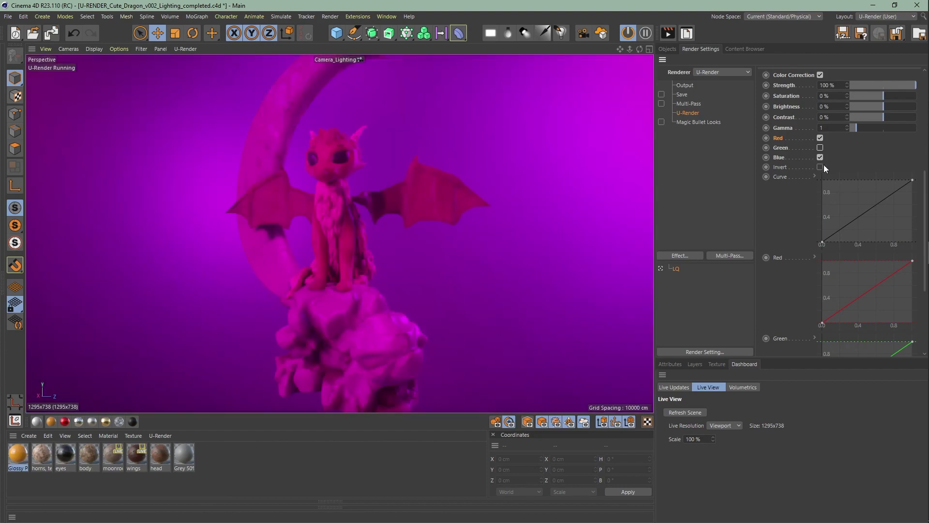
{"action": "left_click", "coordinate": [820, 167]}
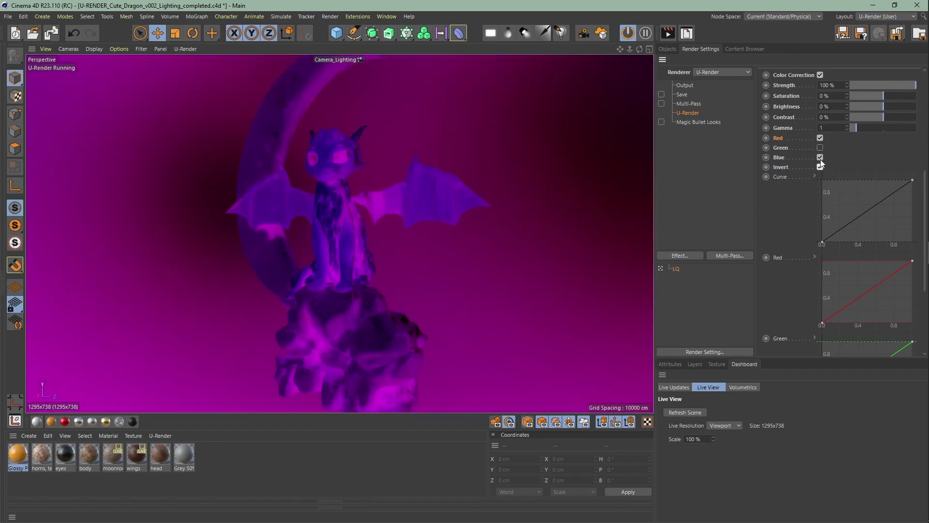
{"action": "left_click", "coordinate": [820, 158]}
{"action": "left_click", "coordinate": [822, 147]}
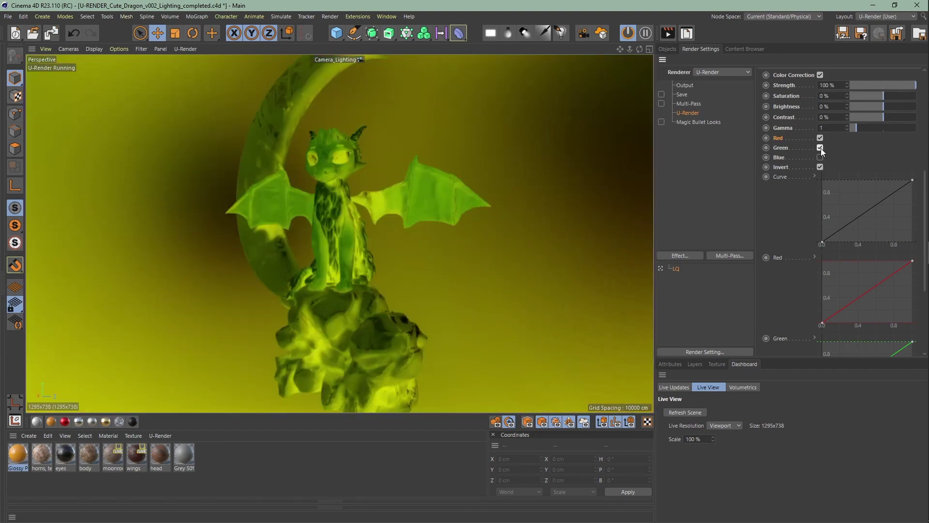
{"action": "left_click", "coordinate": [821, 148]}
{"action": "left_click", "coordinate": [820, 158]}
{"action": "left_click", "coordinate": [821, 168]}
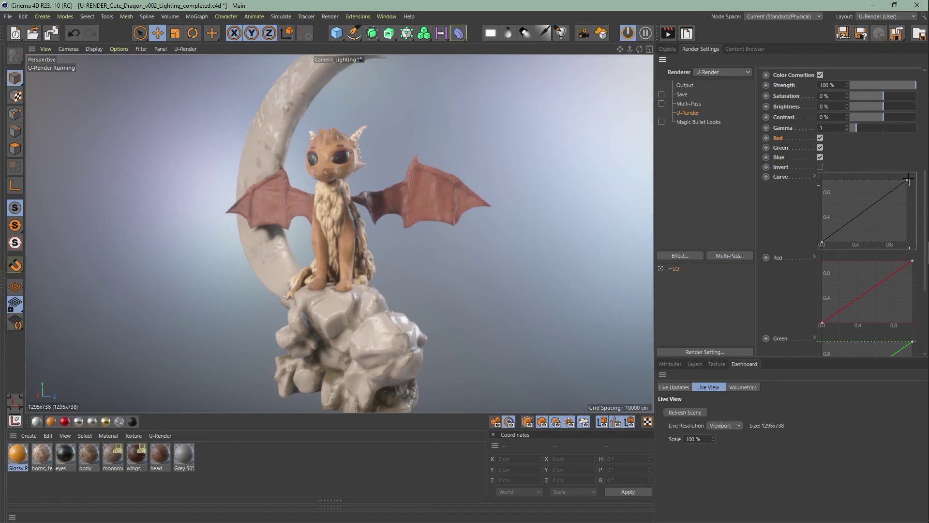
- Add Point Type preset points, bend the master curve into an S-curve, and raise the red curve's top
{"action": "left_click", "coordinate": [907, 179]}
{"action": "mouse_move", "coordinate": [879, 215]}
{"action": "left_mouse_down"}
{"action": "mouse_move", "coordinate": [811, 240]}
{"action": "mouse_move", "coordinate": [813, 251]}
{"action": "left_mouse_up"}
{"action": "right_click", "coordinate": [842, 233]}
{"action": "mouse_move", "coordinate": [879, 400]}
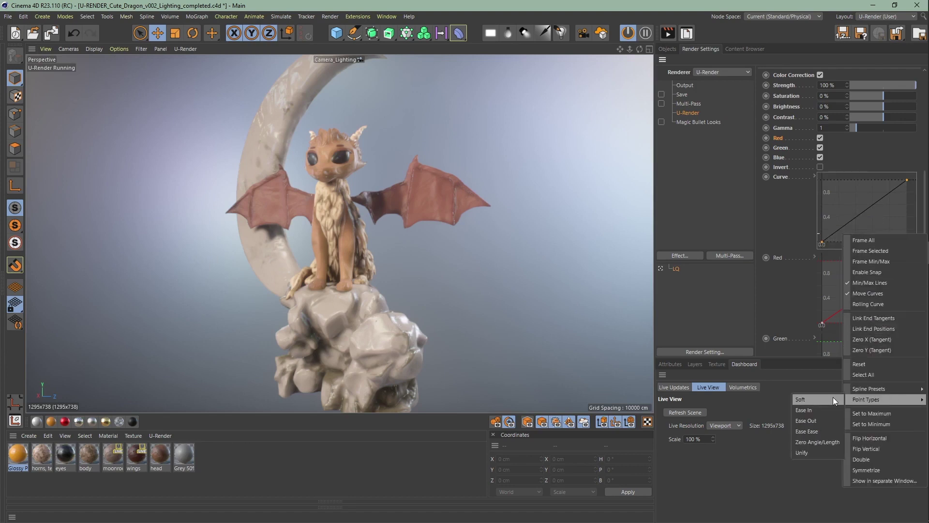
{"action": "left_click", "coordinate": [833, 397]}
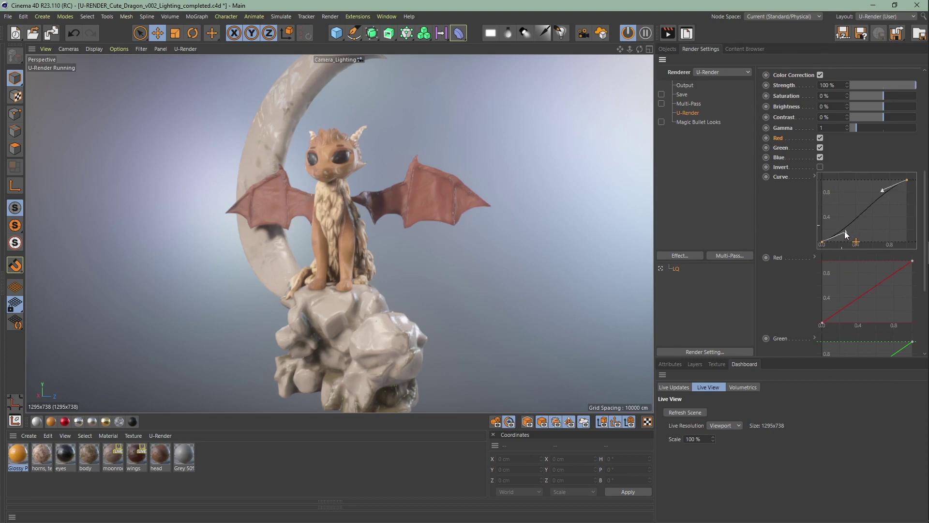
{"action": "left_click_drag", "start_coordinate": [843, 230], "coordinate": [848, 240]}
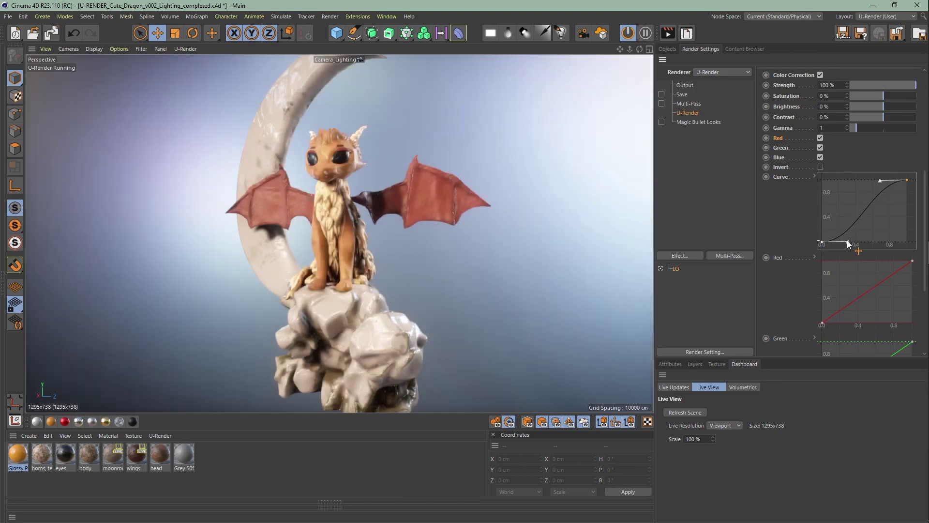
{"action": "left_click_drag", "start_coordinate": [848, 243], "coordinate": [846, 242]}
{"action": "left_click_drag", "start_coordinate": [913, 261], "coordinate": [872, 274]}
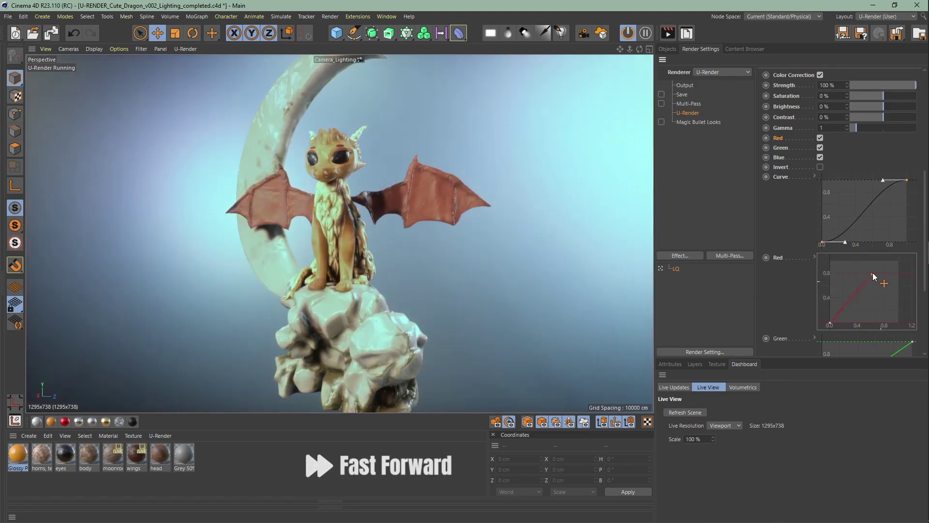
- Experiment with the red, green and blue curves: fitting, smoothing, adding points, inverting blue
{"action": "right_click", "coordinate": [871, 281]}
{"action": "left_click", "coordinate": [843, 435]}
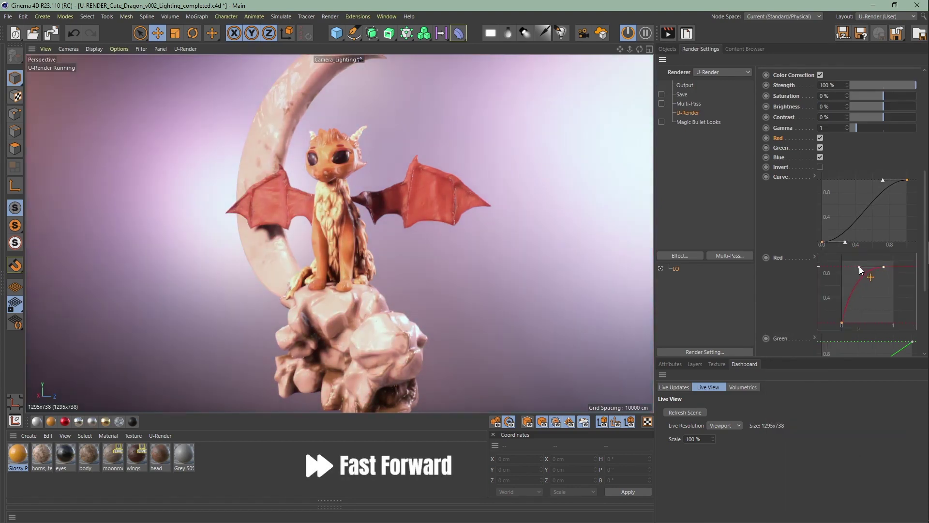
{"action": "scroll", "coordinate": [871, 261], "scroll_direction": "down", "scroll_amount": 5}
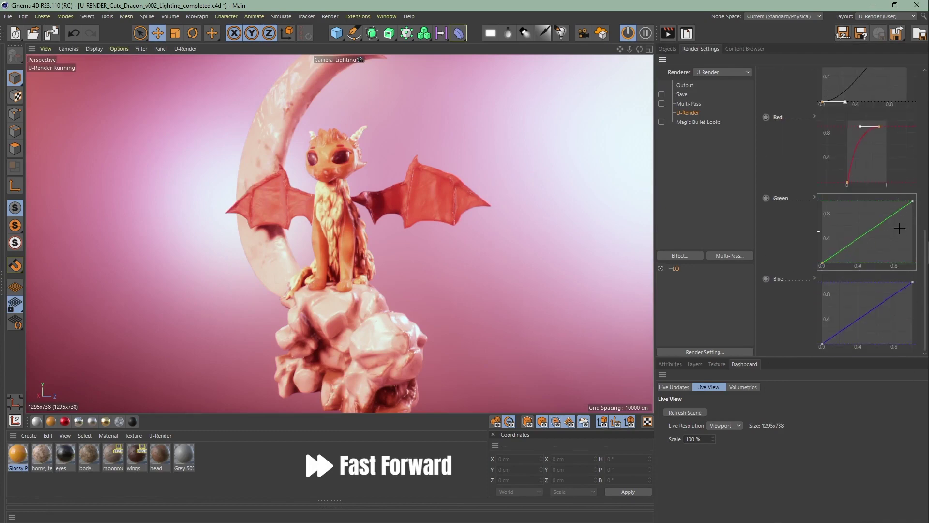
{"action": "right_click", "coordinate": [899, 228]}
{"action": "left_click", "coordinate": [852, 438]}
{"action": "right_click", "coordinate": [872, 240]}
{"action": "left_click", "coordinate": [857, 415]}
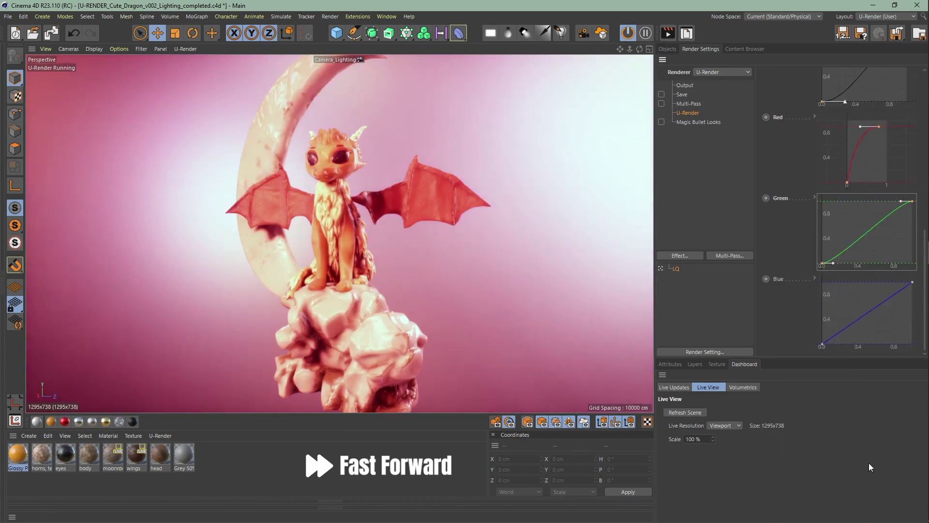
{"action": "right_click", "coordinate": [868, 240]}
{"action": "left_click", "coordinate": [848, 391]}
{"action": "left_click", "coordinate": [874, 231]}
{"action": "left_click_drag", "start_coordinate": [874, 232], "coordinate": [853, 243]}
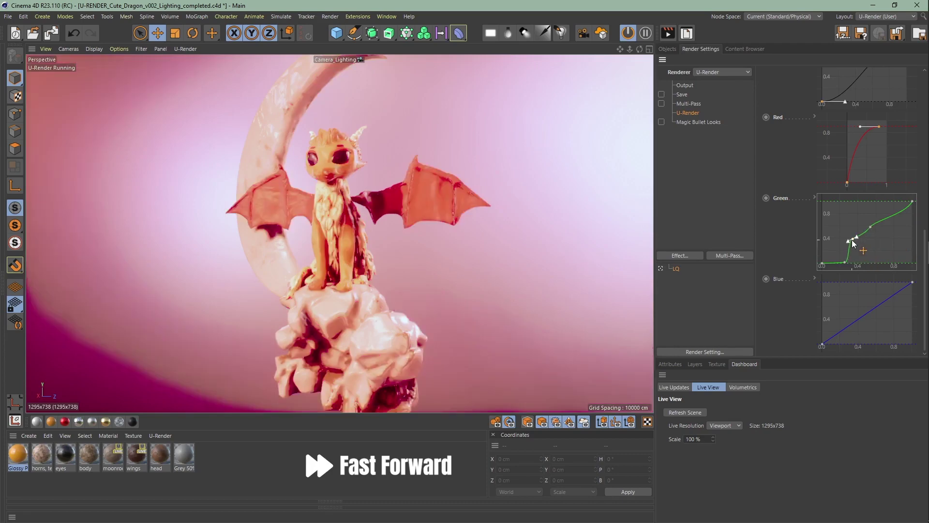
{"action": "left_click_drag", "start_coordinate": [913, 282], "coordinate": [901, 327]}
{"action": "left_click_drag", "start_coordinate": [822, 344], "coordinate": [824, 294]}
{"action": "left_click_drag", "start_coordinate": [900, 327], "coordinate": [895, 311]}
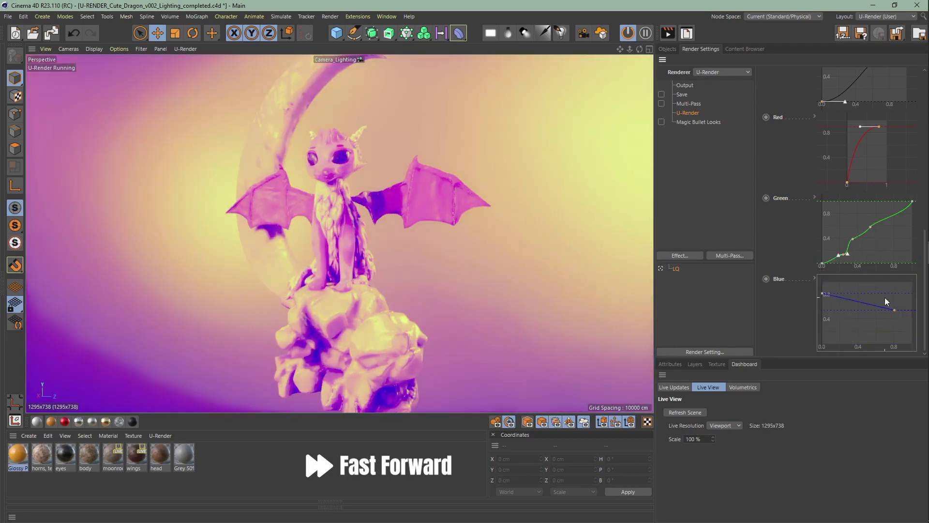
- Reset the blue, green and red curves to straight lines
{"action": "right_click", "coordinate": [886, 298]}
{"action": "left_click", "coordinate": [863, 402]}
{"action": "right_click", "coordinate": [883, 220]}
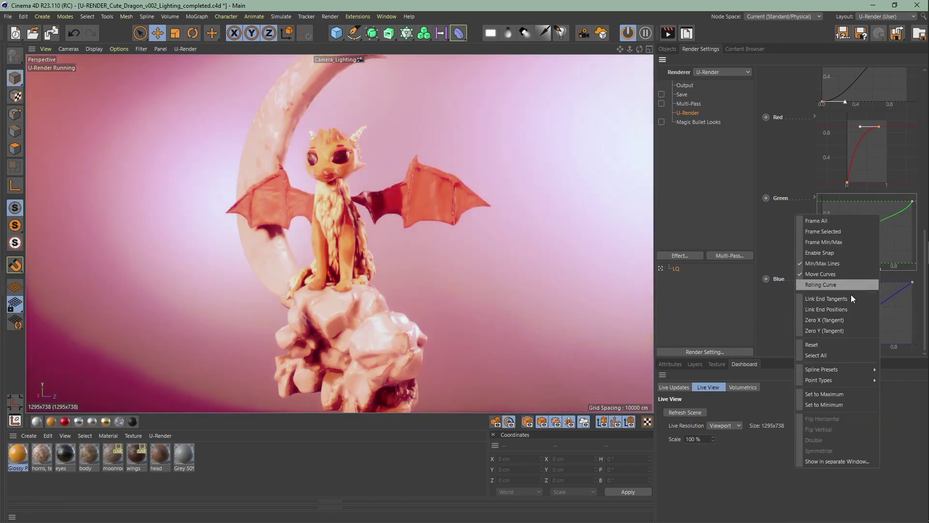
{"action": "left_click", "coordinate": [865, 345]}
{"action": "right_click", "coordinate": [870, 164]}
{"action": "left_click", "coordinate": [823, 293]}
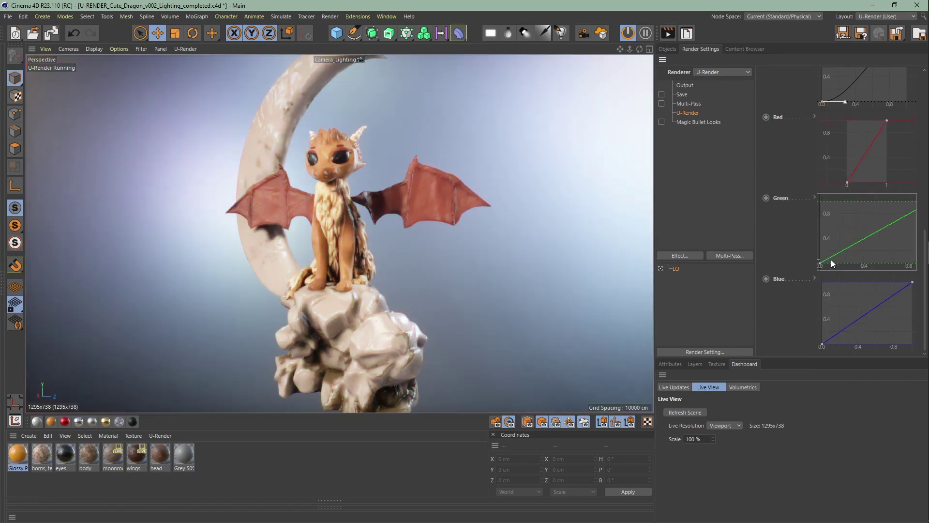
{"action": "scroll", "coordinate": [816, 194], "scroll_direction": "up", "scroll_amount": 2}
{"action": "scroll", "coordinate": [857, 199], "scroll_direction": "up", "scroll_amount": 3}
{"action": "scroll", "coordinate": [824, 175], "scroll_direction": "up", "scroll_amount": 3}
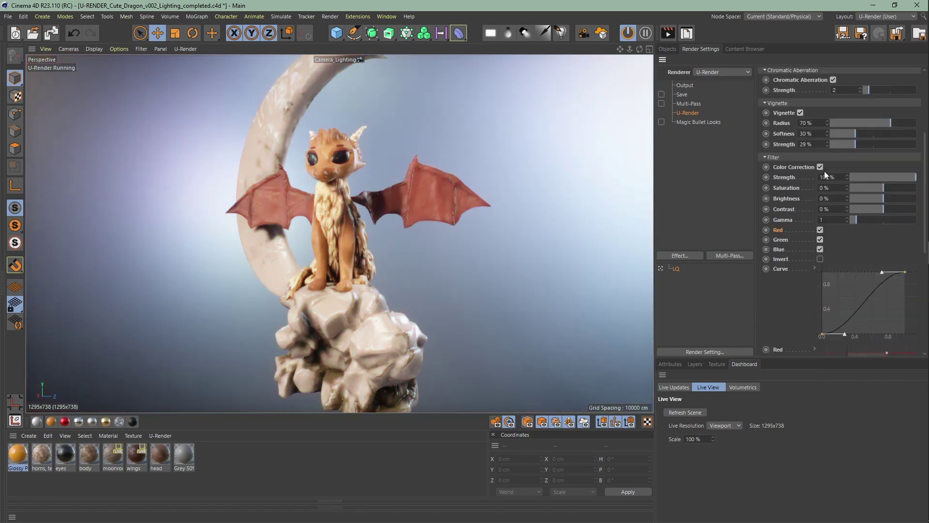
- Compare Color Correction off and on, leave it enabled, and set Strength to 62%
{"action": "left_click", "coordinate": [820, 167]}
{"action": "left_click", "coordinate": [821, 167]}
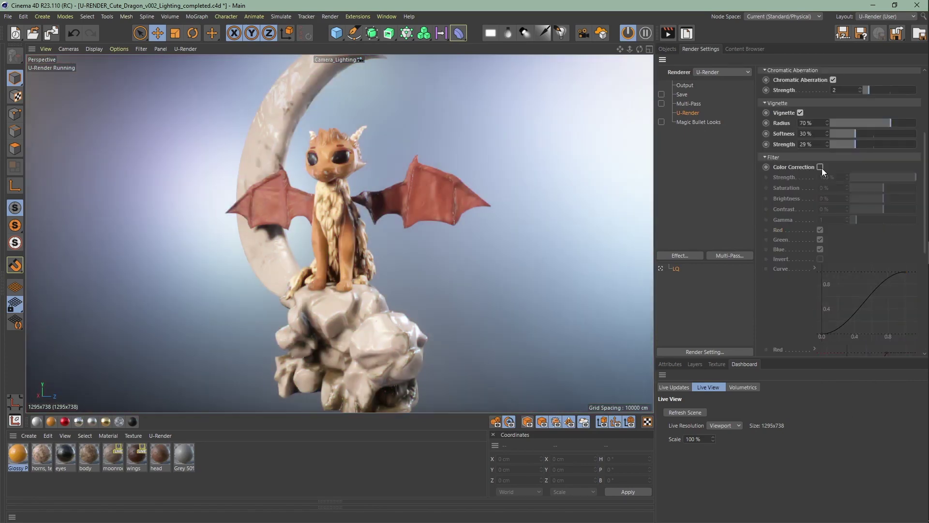
{"action": "left_click", "coordinate": [822, 167]}
{"action": "mouse_move", "coordinate": [917, 180]}
{"action": "left_mouse_down"}
{"action": "mouse_move", "coordinate": [851, 179]}
{"action": "mouse_move", "coordinate": [921, 183]}
{"action": "left_mouse_up"}
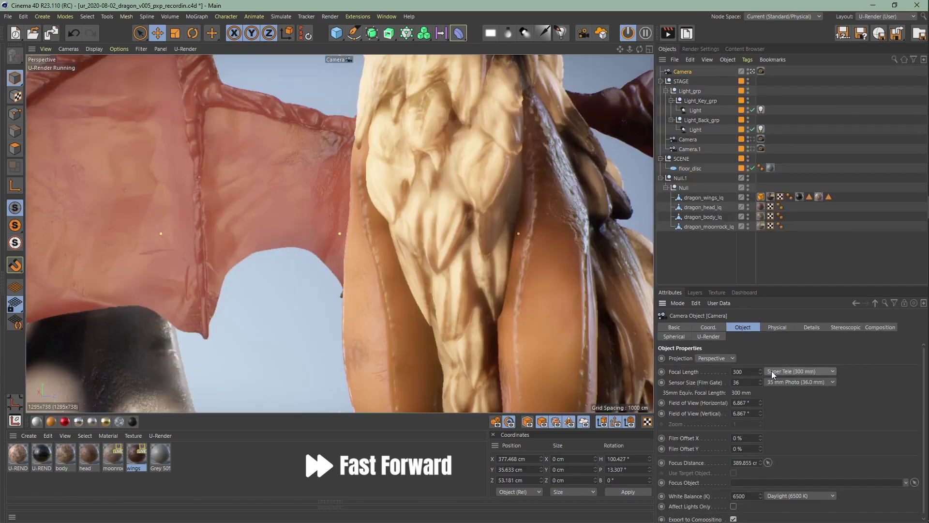
{"action": "scroll", "coordinate": [774, 371], "scroll_direction": "up", "scroll_amount": 4}
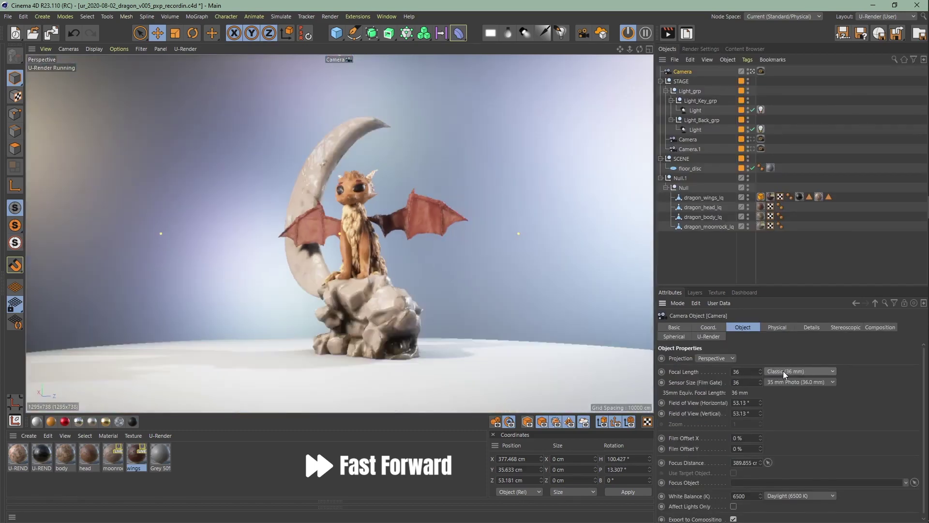
{"action": "scroll", "coordinate": [783, 371], "scroll_direction": "down", "scroll_amount": 2}
- Set the camera's Film Offset X to 5% to shift the framing sideways
{"action": "mouse_move", "coordinate": [761, 437]}
{"action": "left_mouse_down"}
{"action": "mouse_move", "coordinate": [762, 450]}
{"action": "mouse_move", "coordinate": [763, 421]}
{"action": "left_mouse_up"}
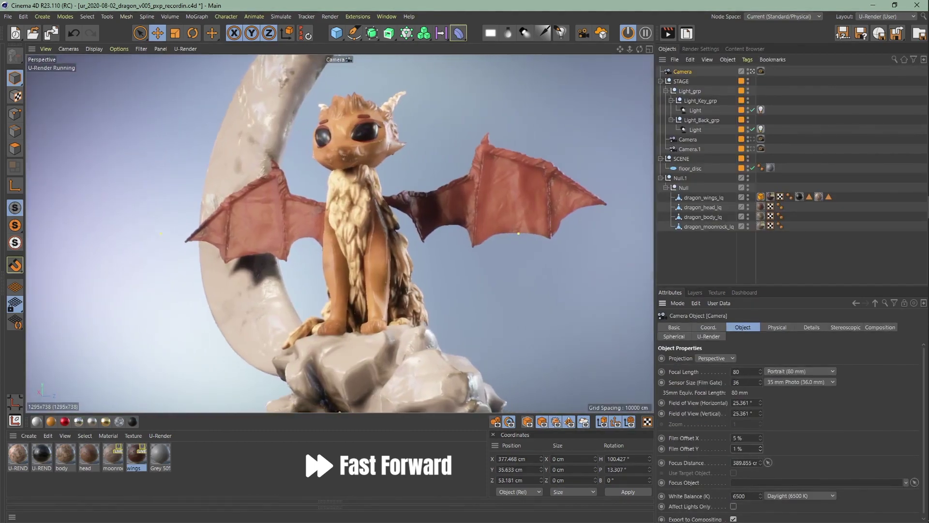